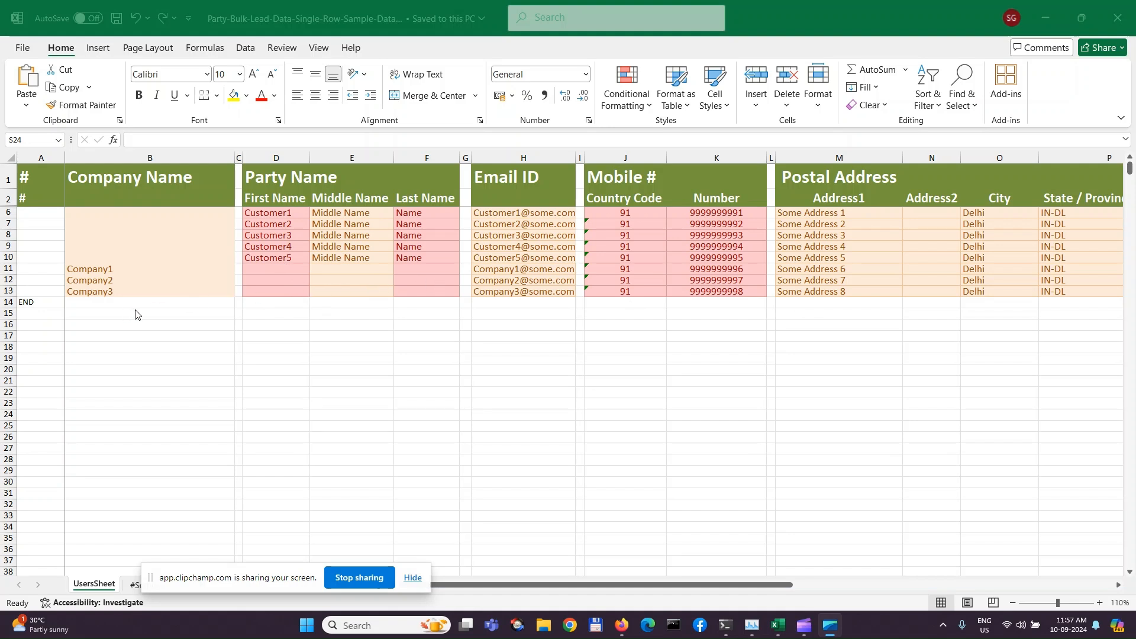
# - Examine the Company Name, Party Name, Email ID, Mobile # and Postal Address columns of the sample lead data
pyautogui.click(208, 289)
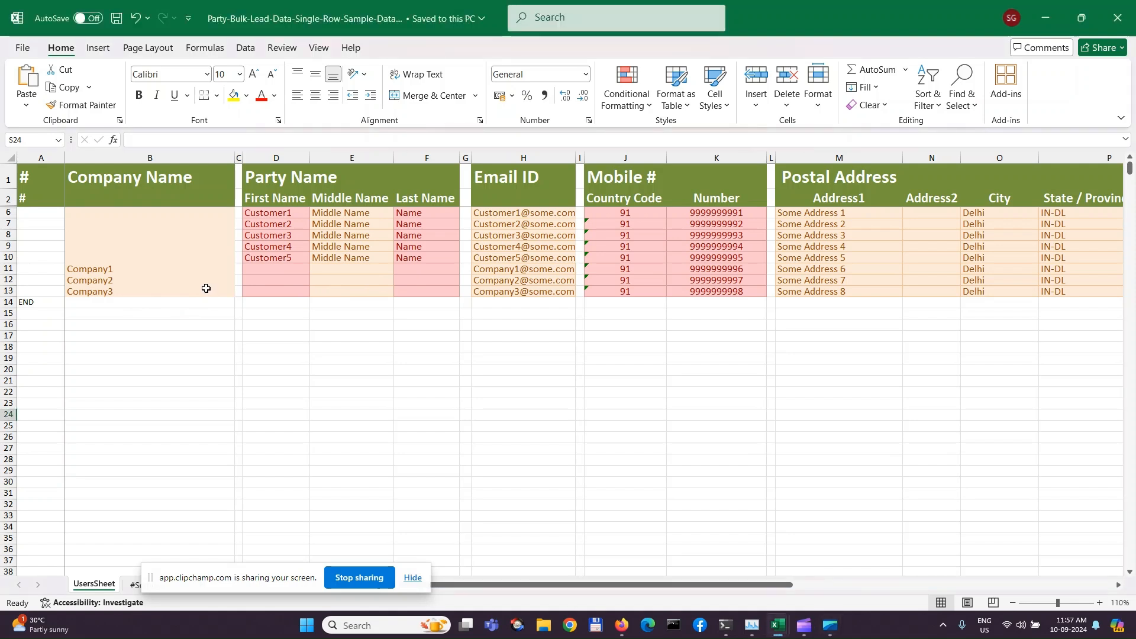
pyautogui.moveTo(142, 214); pyautogui.dragTo(140, 292)
pyautogui.moveTo(264, 215); pyautogui.dragTo(444, 286)
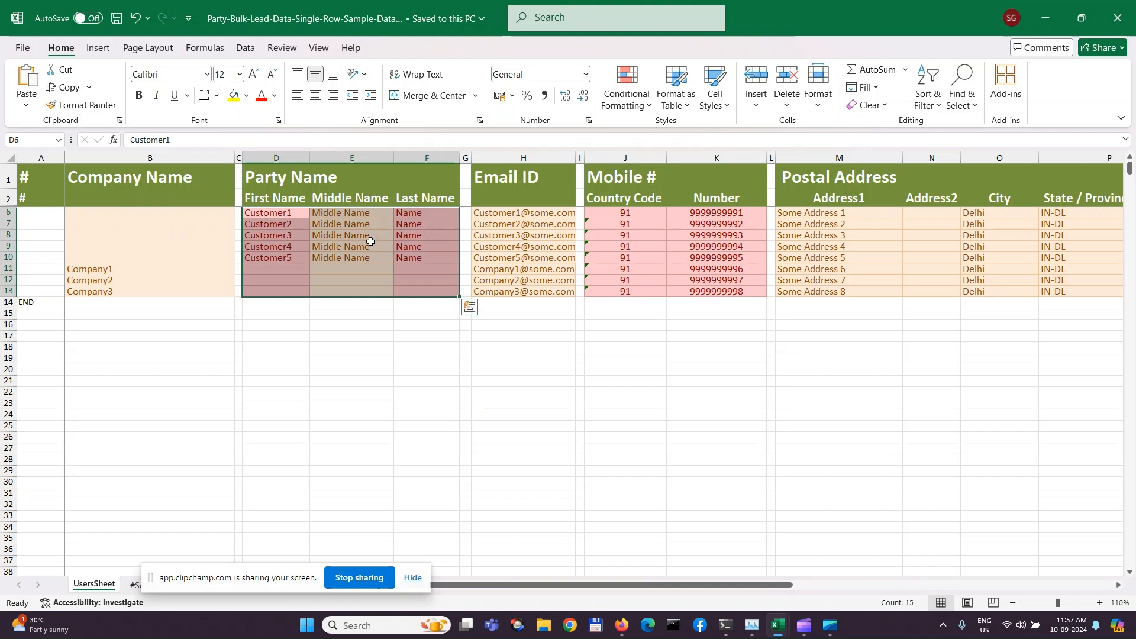
pyautogui.click(275, 224)
pyautogui.click(419, 232)
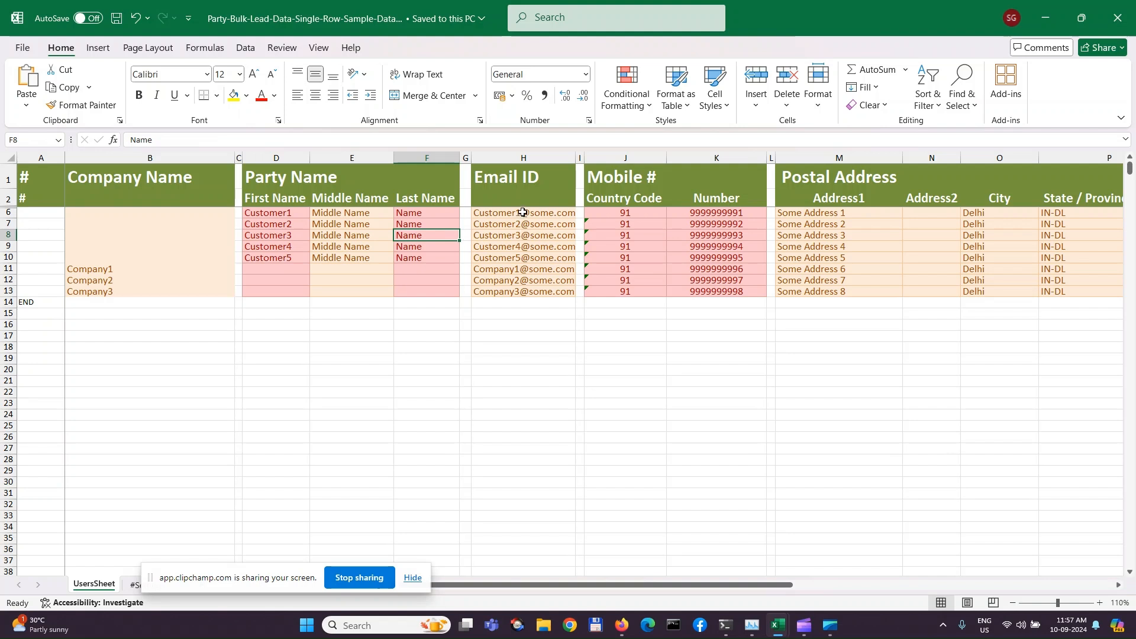
pyautogui.moveTo(523, 246); pyautogui.dragTo(521, 281)
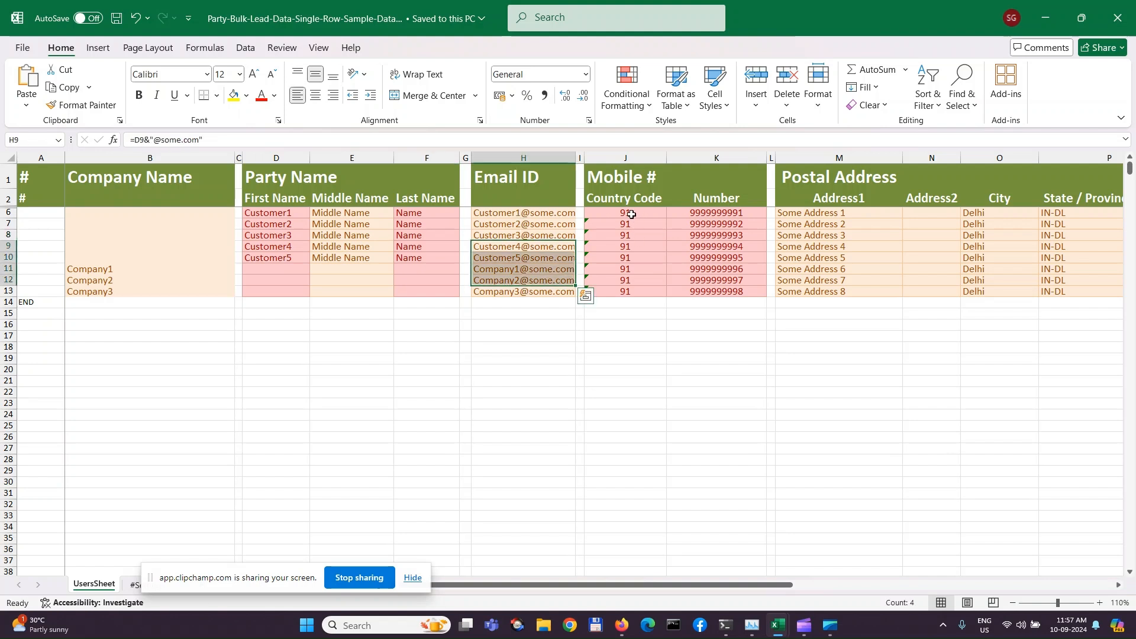
pyautogui.click(632, 214)
pyautogui.click(709, 212)
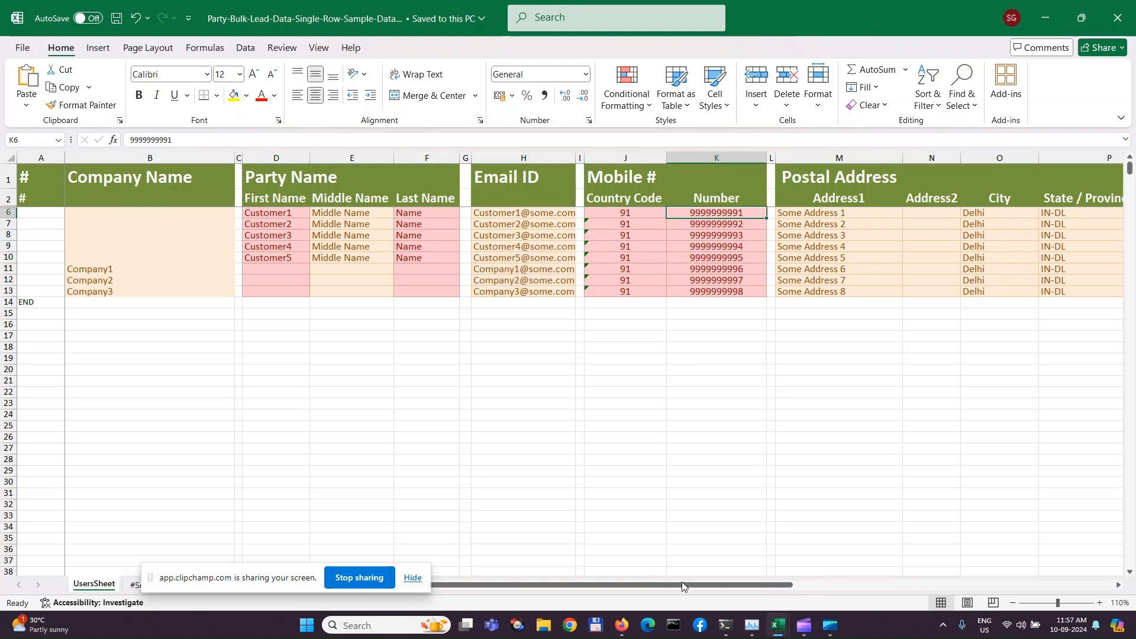
pyautogui.moveTo(689, 588); pyautogui.dragTo(811, 568)
pyautogui.moveTo(428, 224); pyautogui.dragTo(901, 287)
pyautogui.click(936, 293)
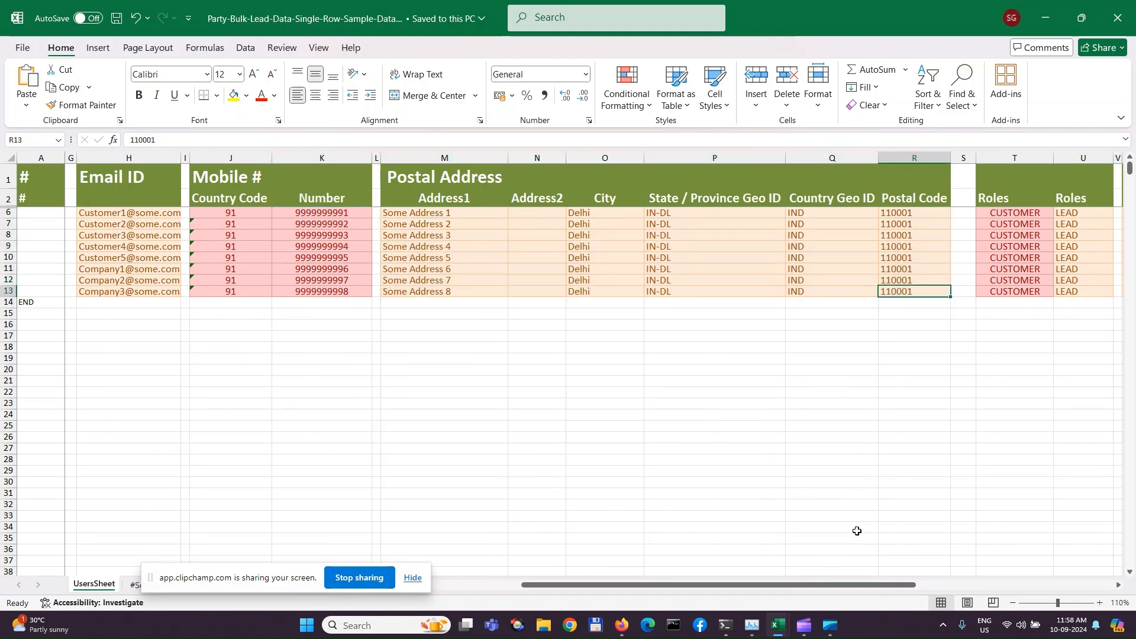
# - Review the Roles, Contact Lists, Data Source and Tags columns of the sample lead data
pyautogui.moveTo(862, 592); pyautogui.dragTo(960, 589)
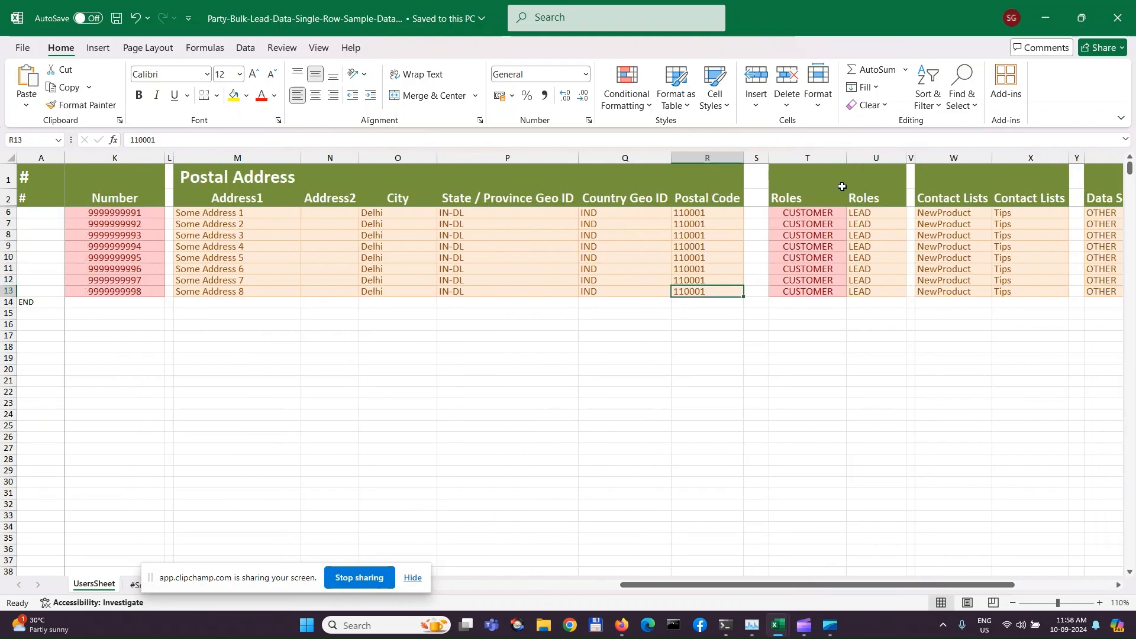
pyautogui.moveTo(818, 212); pyautogui.dragTo(814, 289)
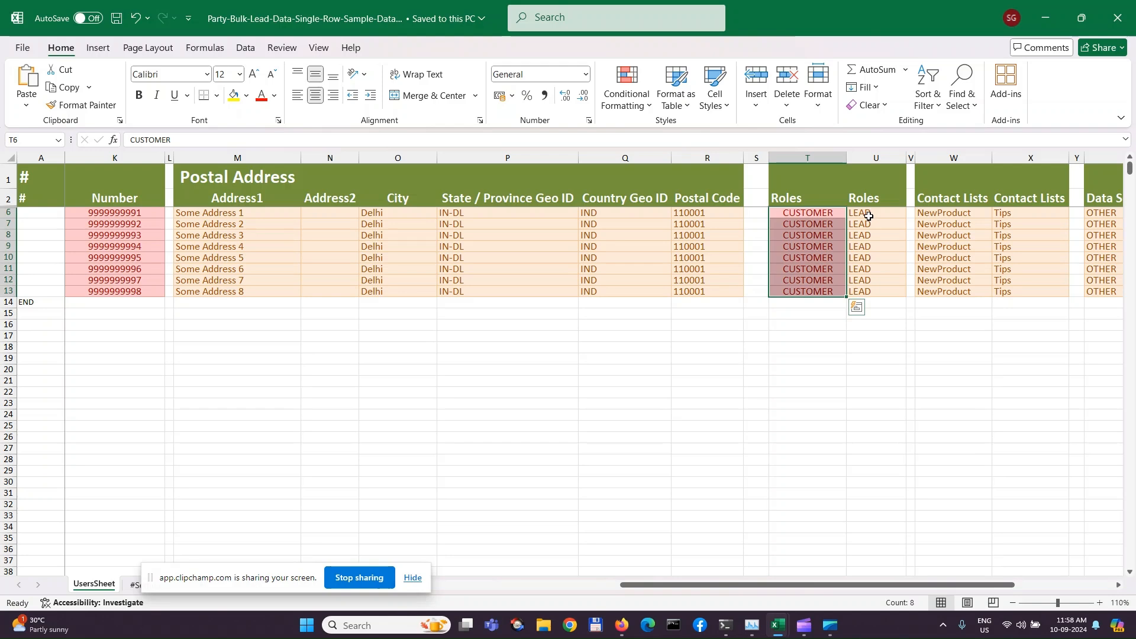
pyautogui.moveTo(946, 586); pyautogui.dragTo(1021, 585)
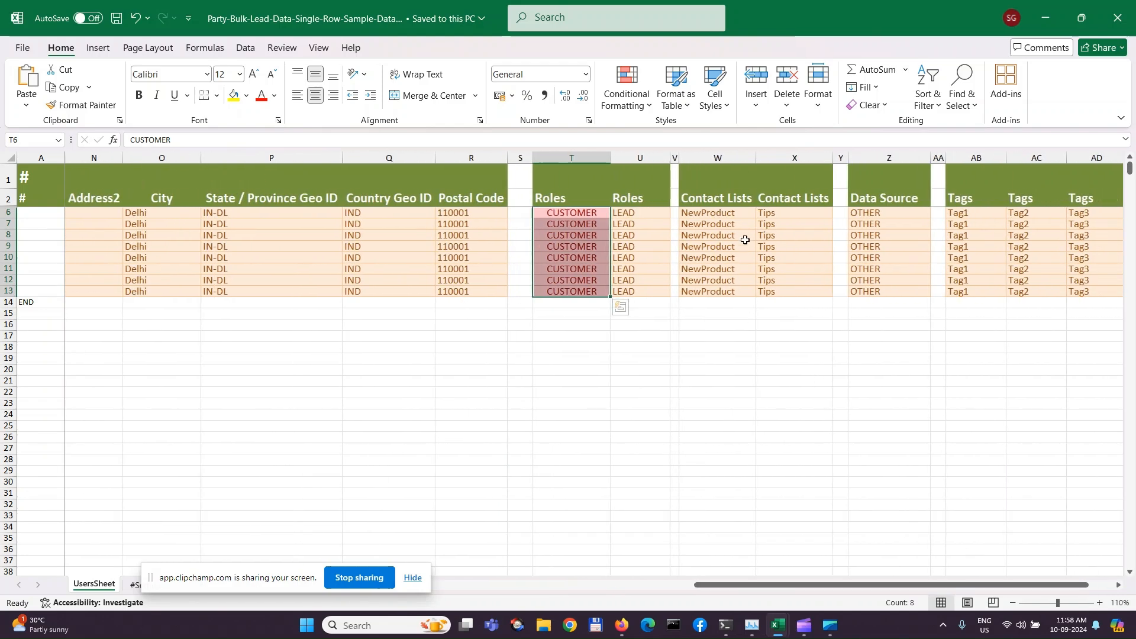
pyautogui.click(701, 215)
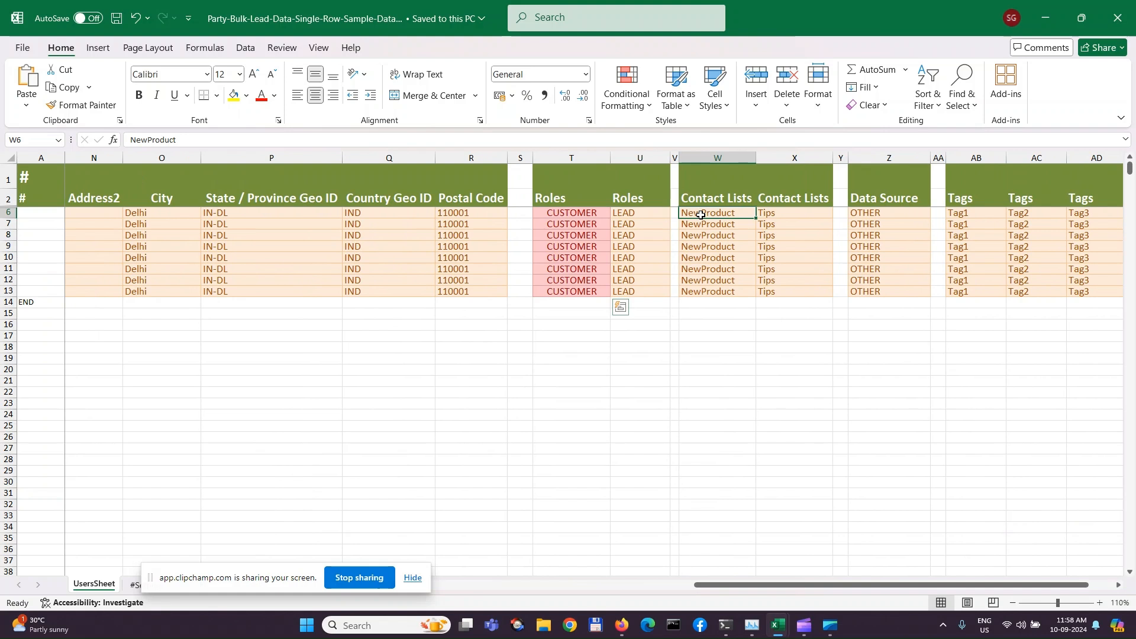
pyautogui.moveTo(701, 215); pyautogui.dragTo(700, 290)
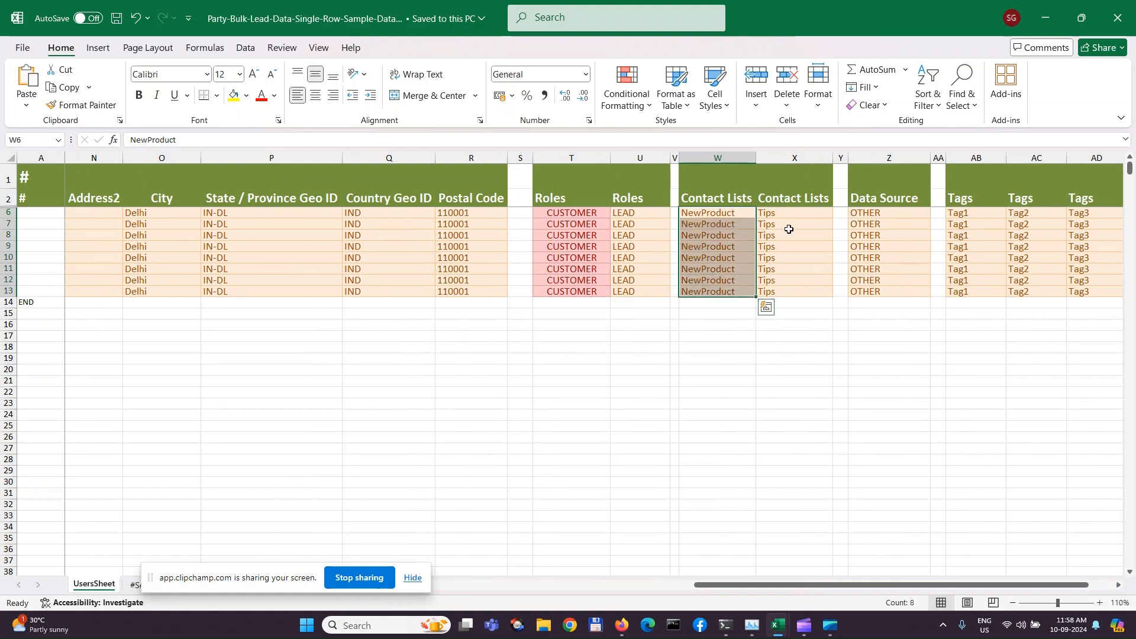
pyautogui.click(890, 215)
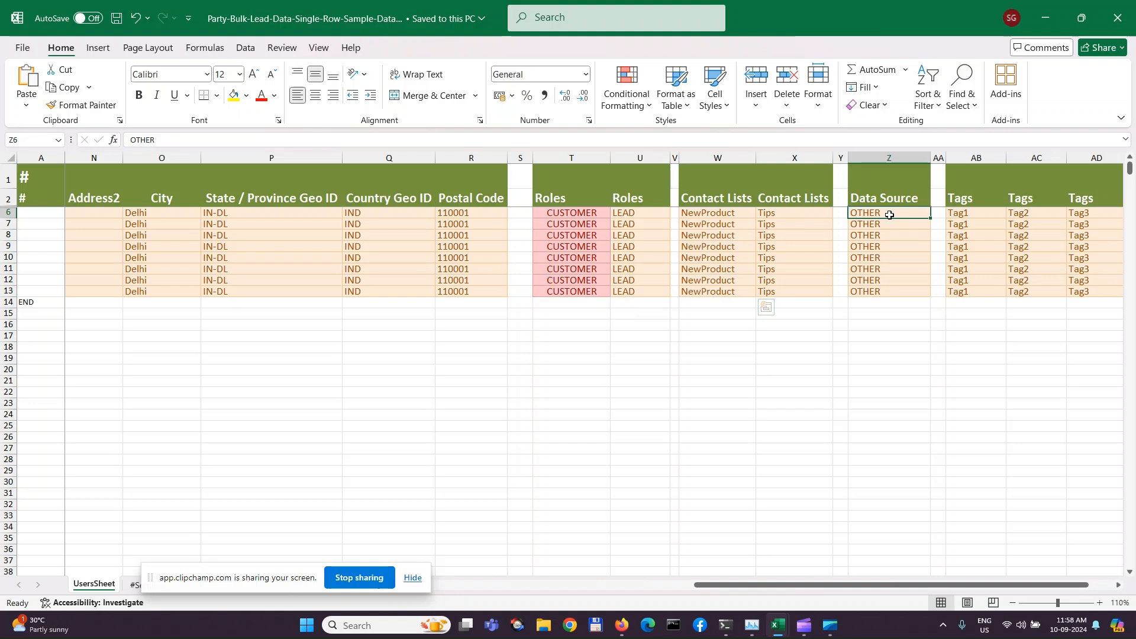
pyautogui.moveTo(890, 215); pyautogui.dragTo(879, 293)
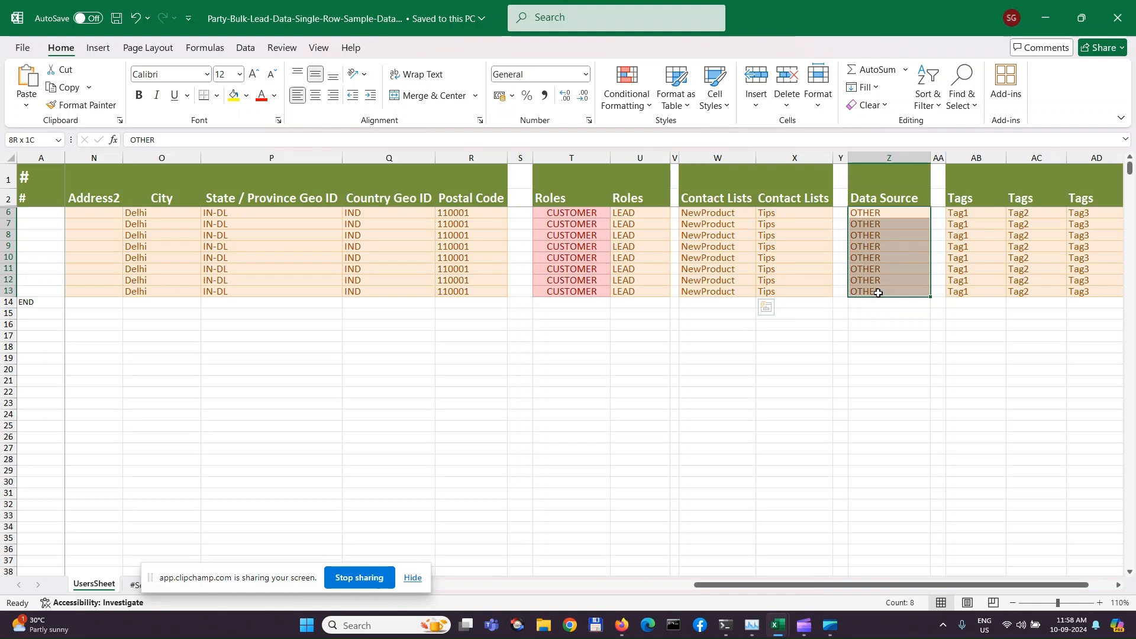
pyautogui.moveTo(878, 293); pyautogui.dragTo(879, 293)
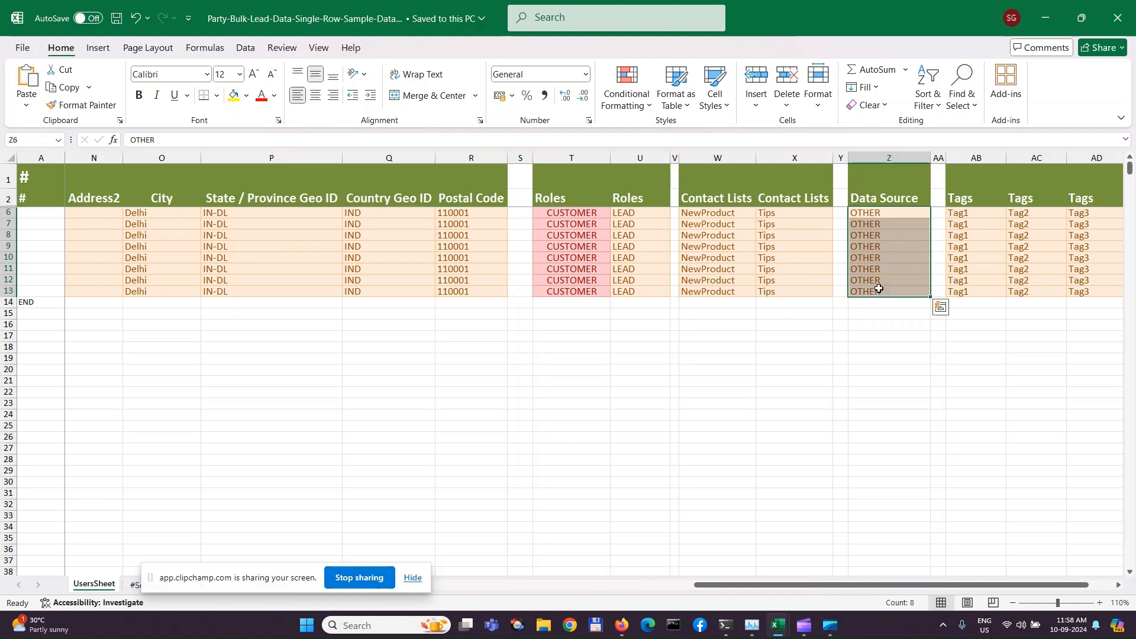
pyautogui.click(886, 215)
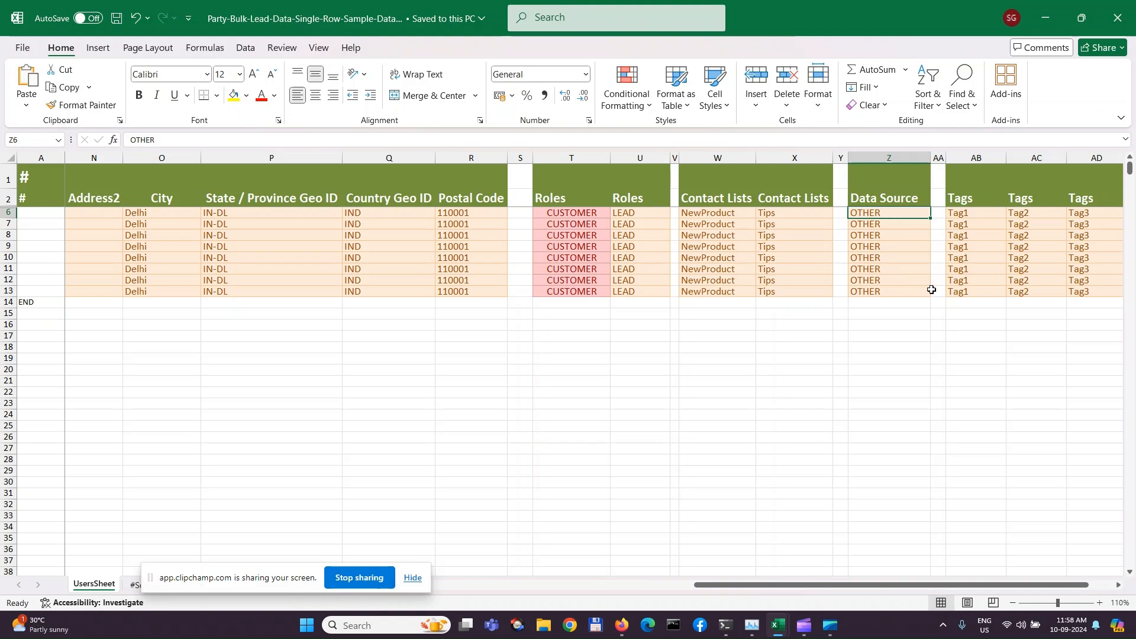
pyautogui.moveTo(990, 592); pyautogui.dragTo(1017, 587)
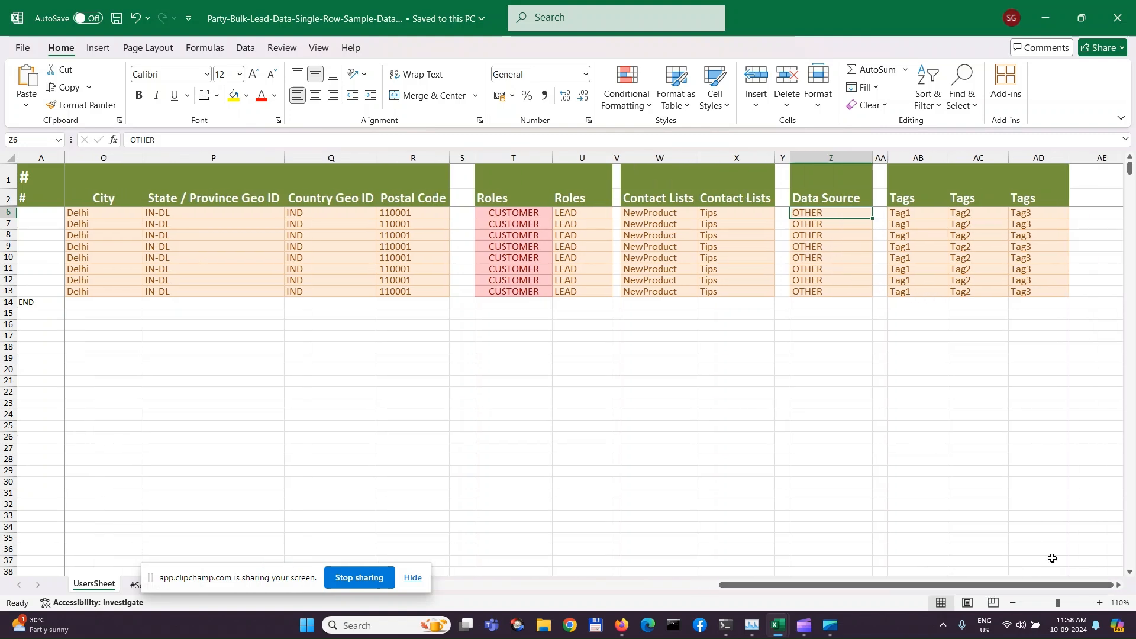
pyautogui.click(898, 214)
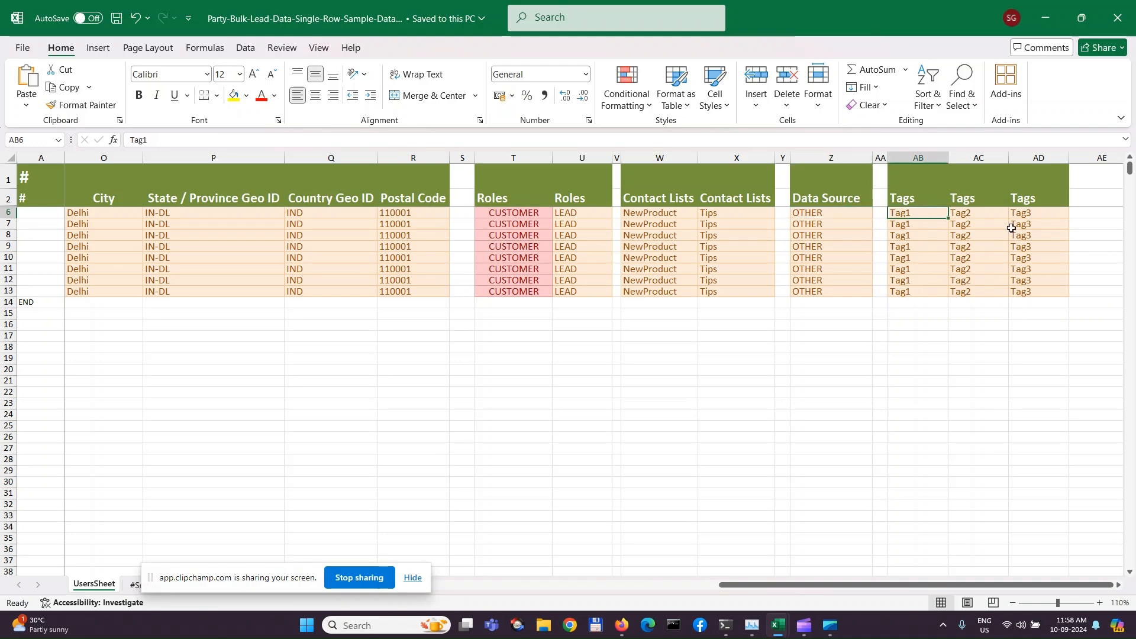
pyautogui.moveTo(946, 585); pyautogui.dragTo(699, 585)
# - Switch to the blank lead template workbook Party-Bulk-Lead-Data-Single-Row.xlsx
pyautogui.click(1047, 20)
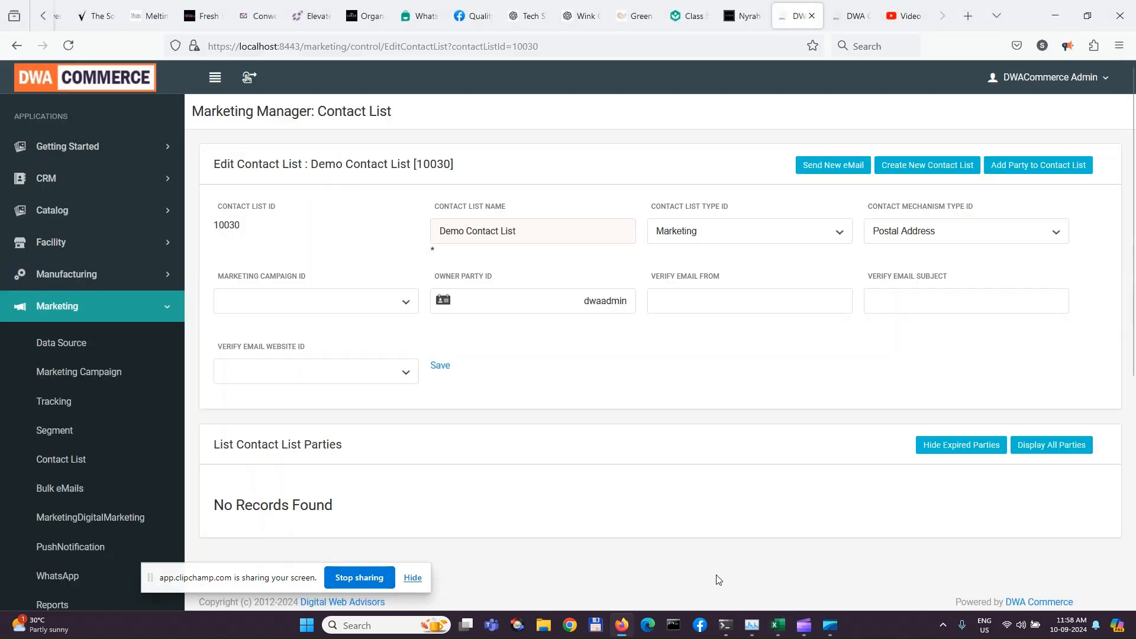
pyautogui.moveTo(779, 626)
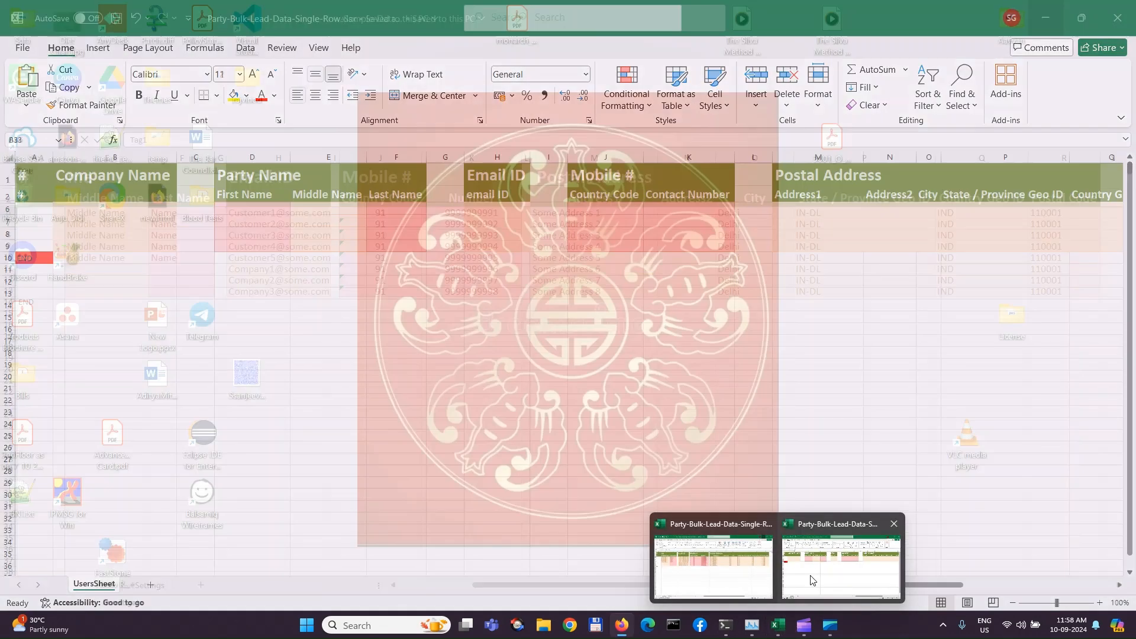
pyautogui.click(809, 584)
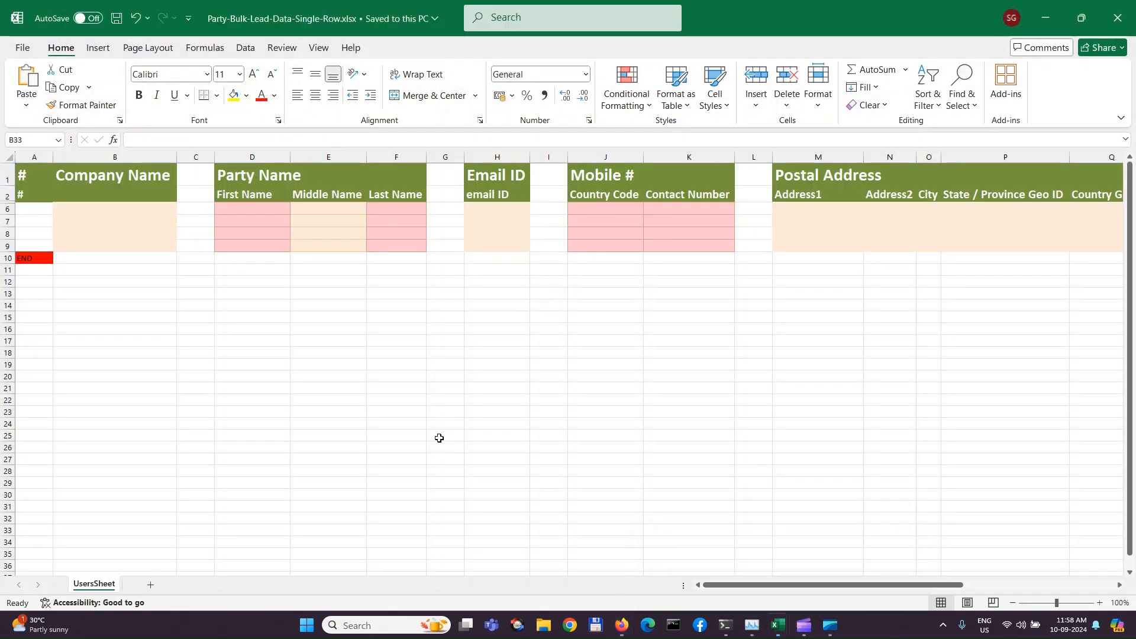
# - Fill the First Name cells D6:D8 with the series User 1 to User 3
pyautogui.click(253, 211)
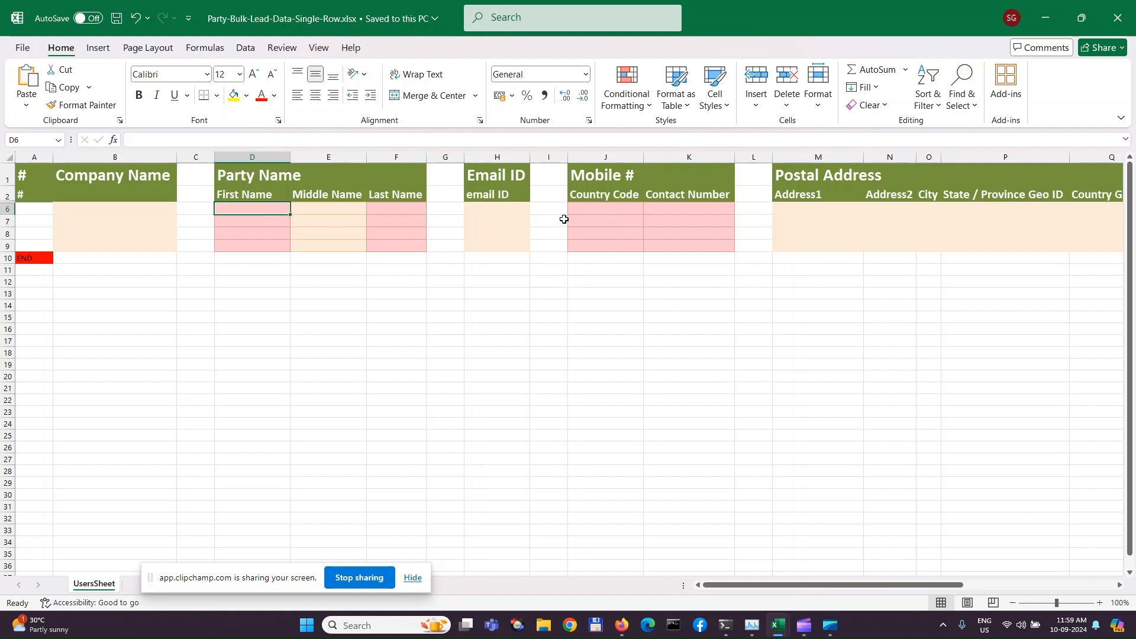
pyautogui.write('User 1')
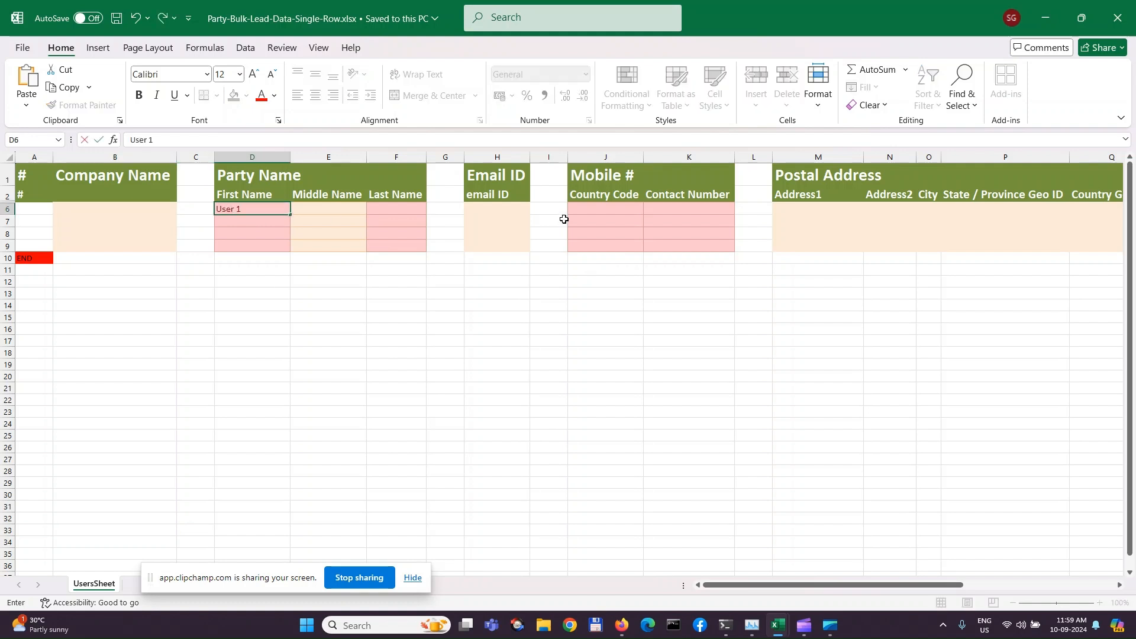
pyautogui.press('Return')
pyautogui.click(252, 210)
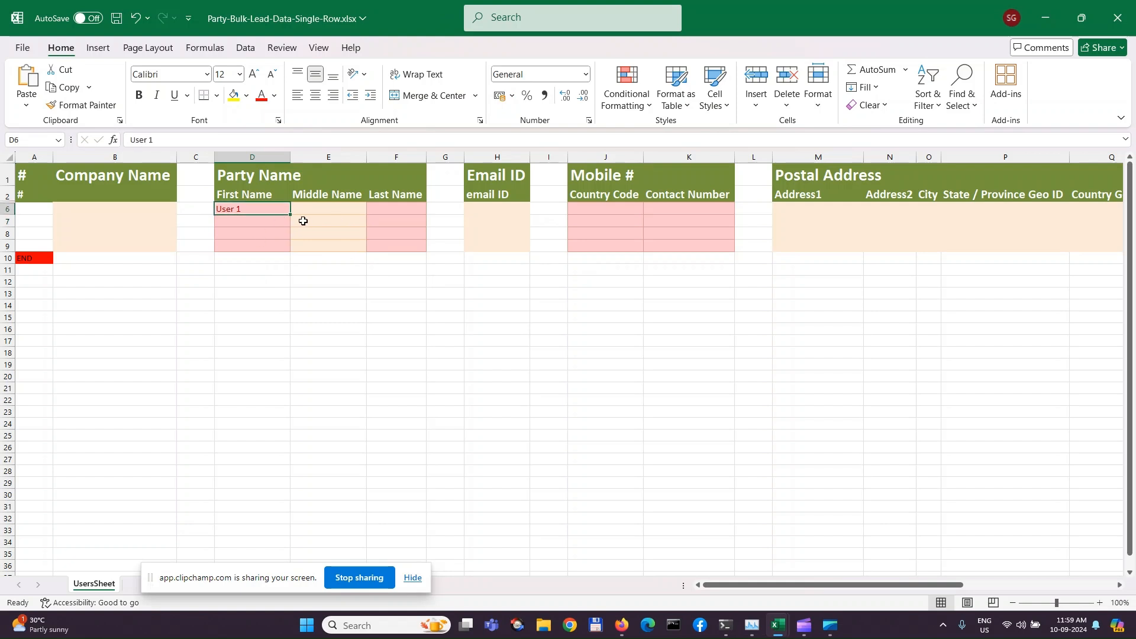
pyautogui.moveTo(290, 215); pyautogui.dragTo(287, 239)
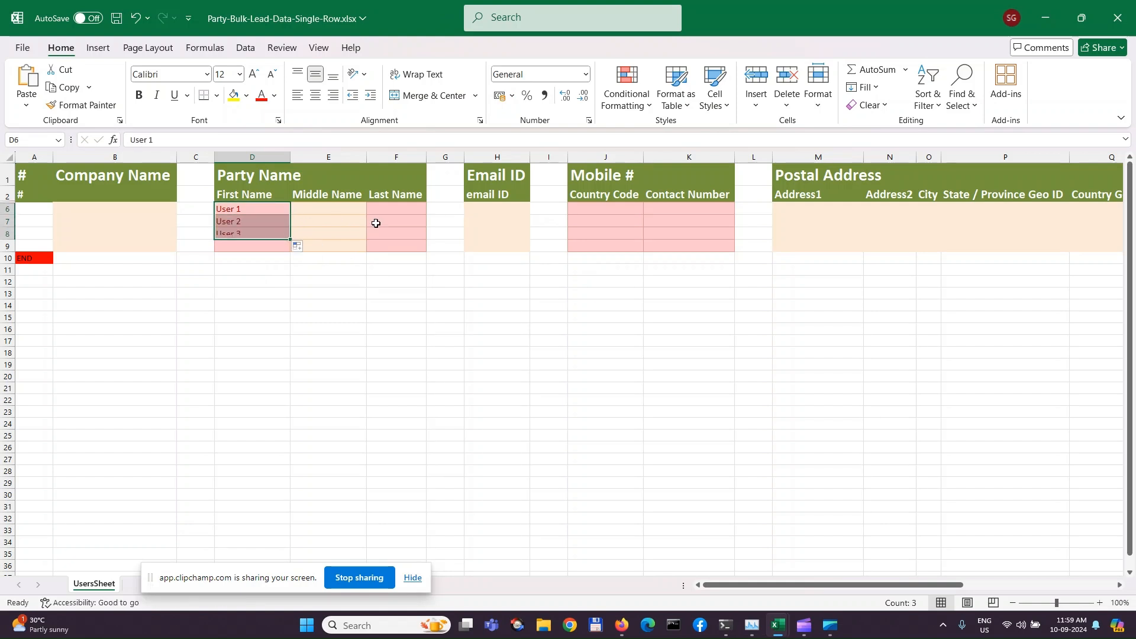
# - Enter LastName in the Last Name cell F6 and copy it down to F8
pyautogui.click(405, 208)
pyautogui.write('Last')
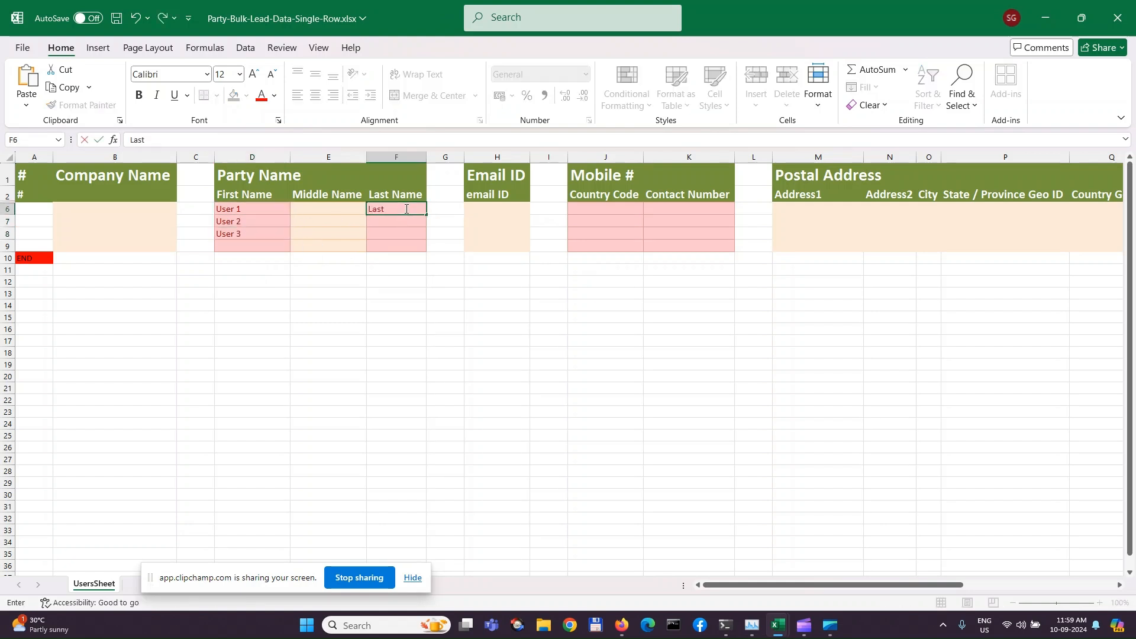
pyautogui.press('BackSpace')
pyautogui.press('BackSpace')
pyautogui.press('BackSpace')
pyautogui.press('Return')
pyautogui.write('e')
pyautogui.click(403, 206)
pyautogui.write('e')
pyautogui.press('Return')
pyautogui.press('Up')
pyautogui.moveTo(427, 216); pyautogui.dragTo(428, 241)
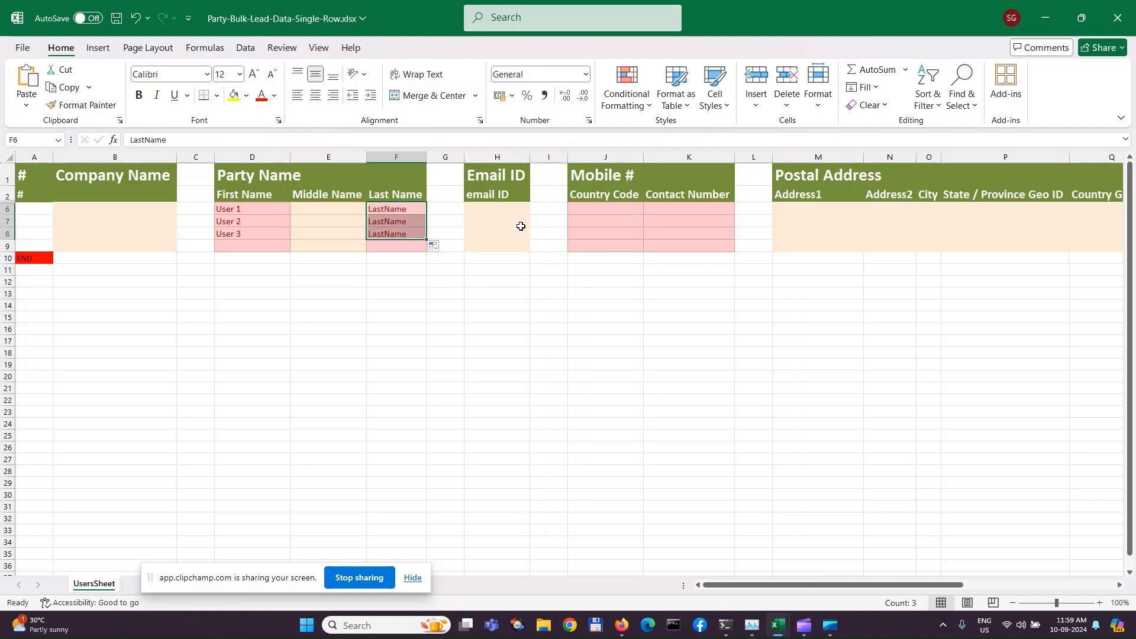
# - Enter country code 91 in J6 and copy it to J7:J8
pyautogui.click(607, 211)
pyautogui.write('91')
pyautogui.press('Return')
pyautogui.click(618, 212)
pyautogui.hotkey('ctrl', 'c')
pyautogui.moveTo(619, 221); pyautogui.dragTo(619, 232)
pyautogui.hotkey('ctrl', 'v')
# - Enter a ten-digit mobile number in the Contact Number cell K6 and fill it down to K8 as an incrementing series
pyautogui.click(680, 214)
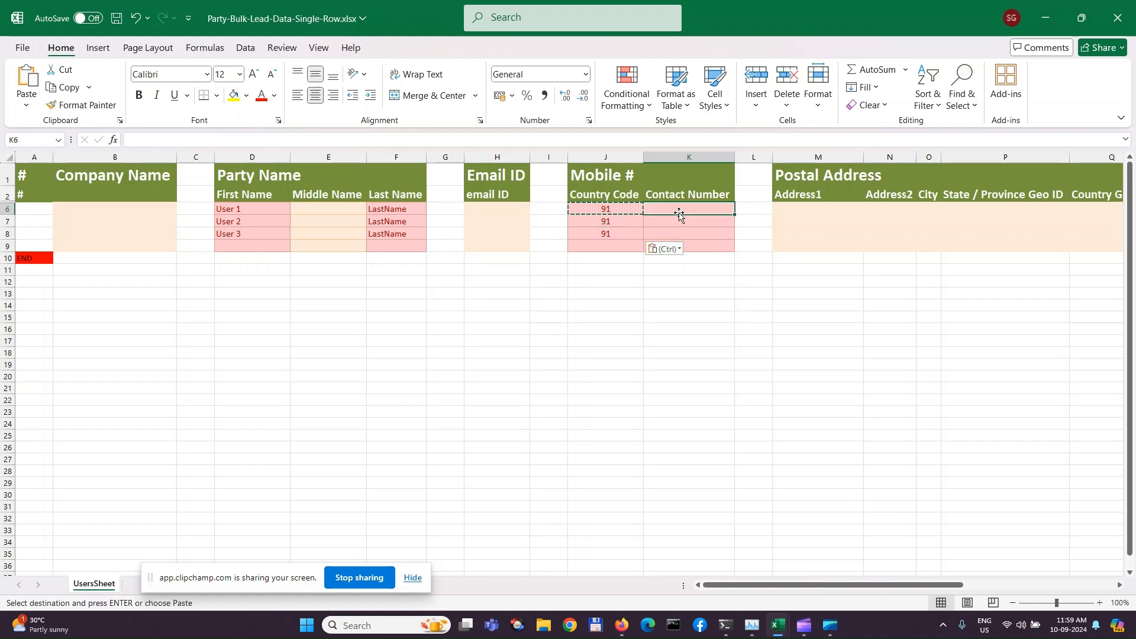
pyautogui.write('2345678901')
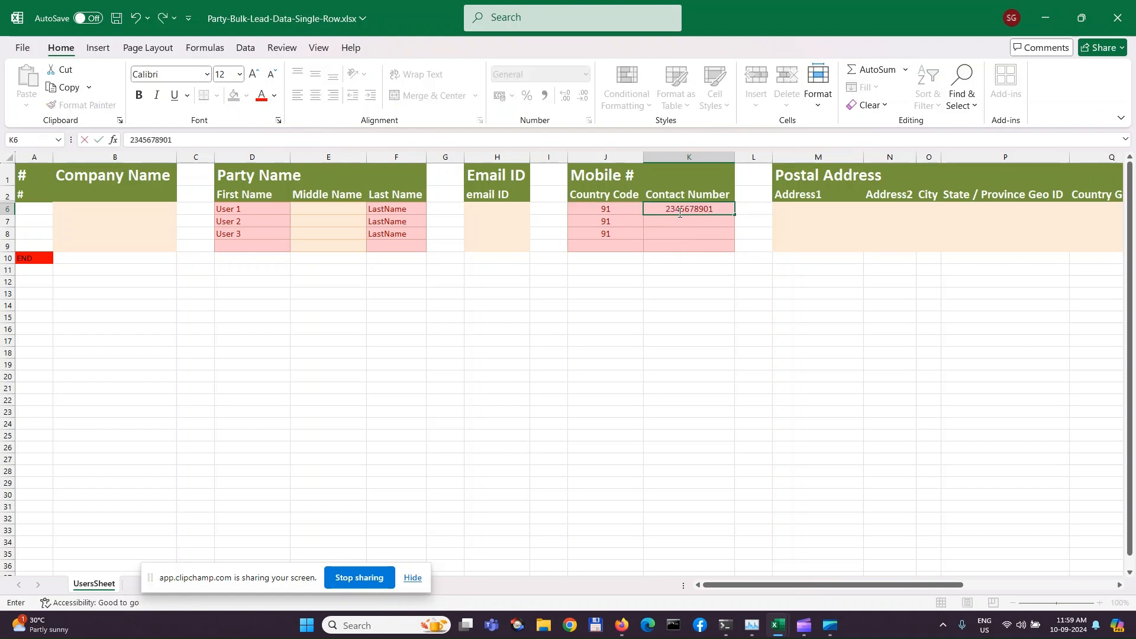
pyautogui.hotkey('ctrl', 'Return')
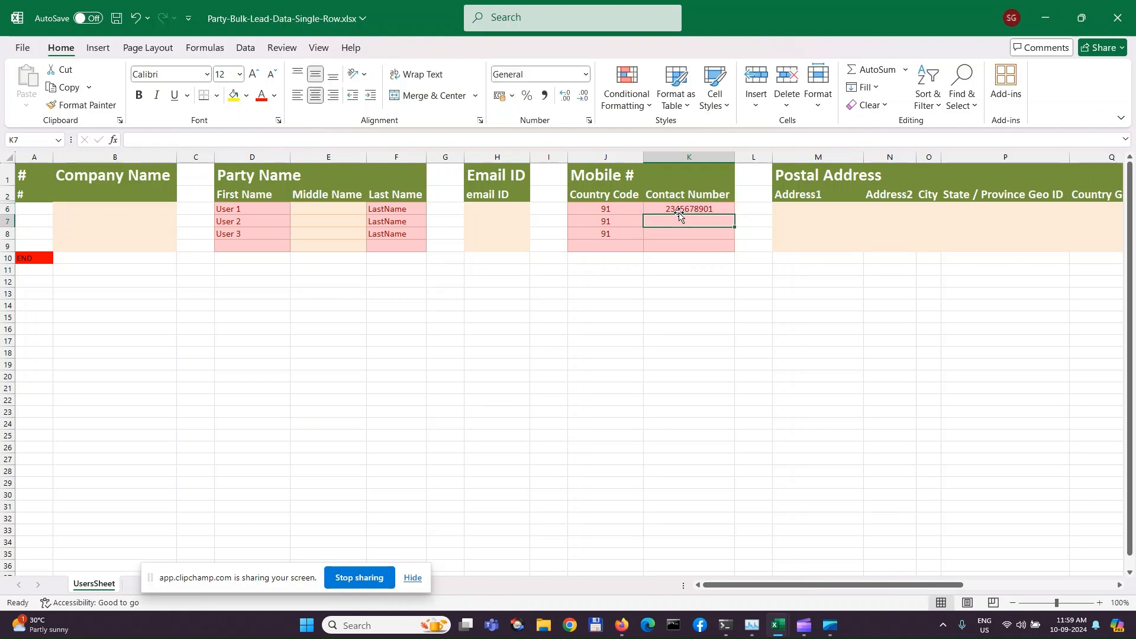
pyautogui.moveTo(735, 215); pyautogui.dragTo(733, 244)
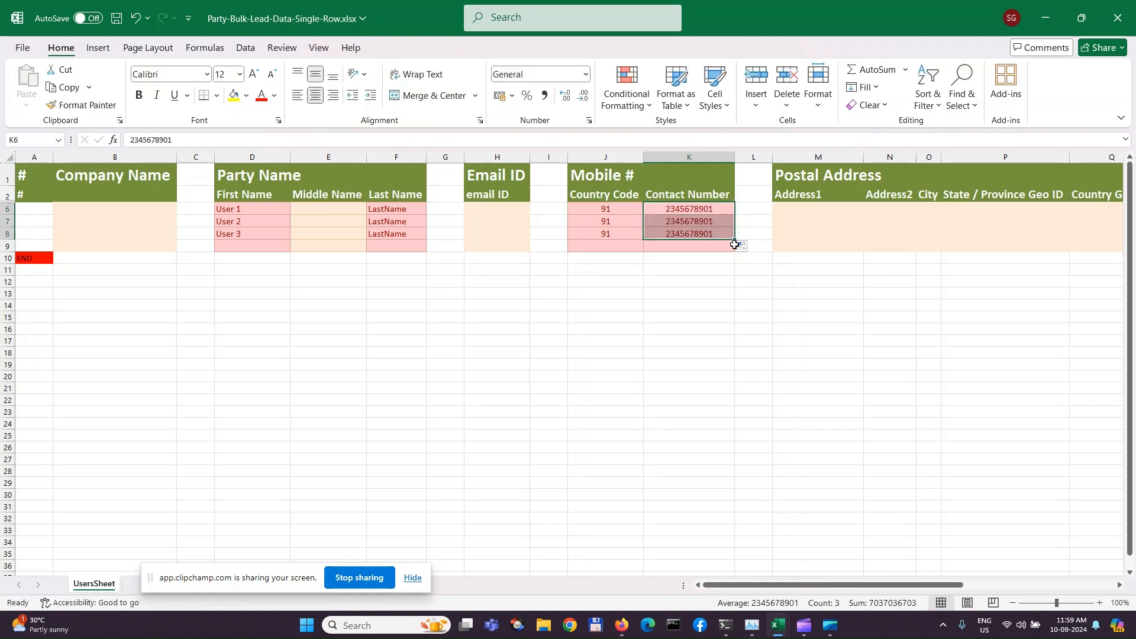
pyautogui.click(741, 245)
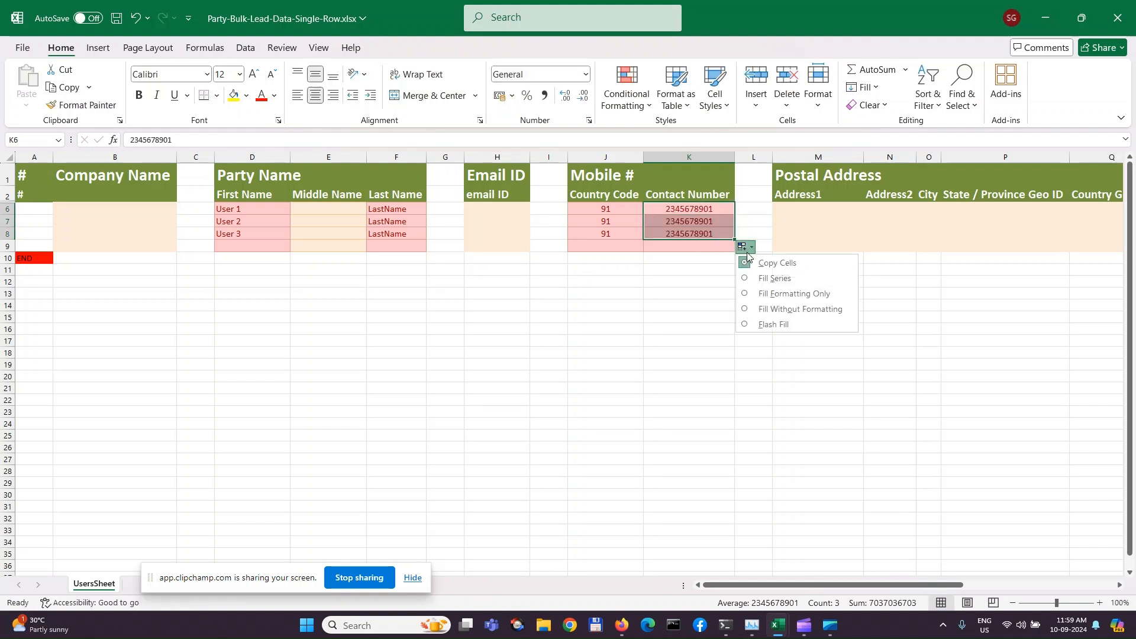
pyautogui.click(774, 278)
# - Enter _NA_ as the role in the first Roles column for User 1, cell T6
pyautogui.moveTo(803, 585); pyautogui.dragTo(940, 584)
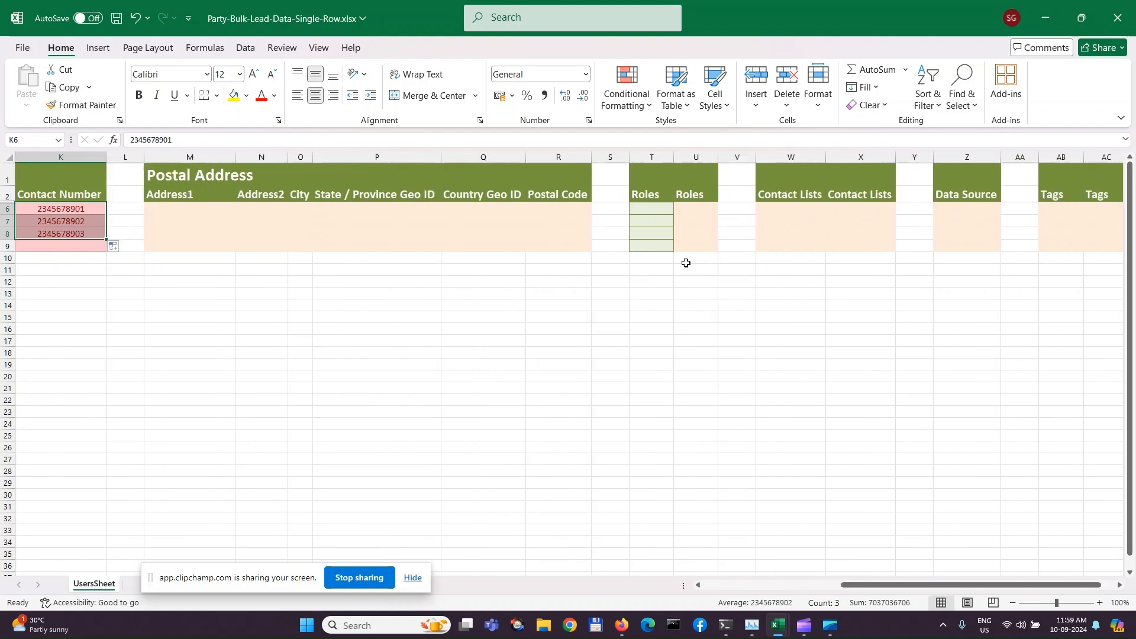
pyautogui.click(643, 212)
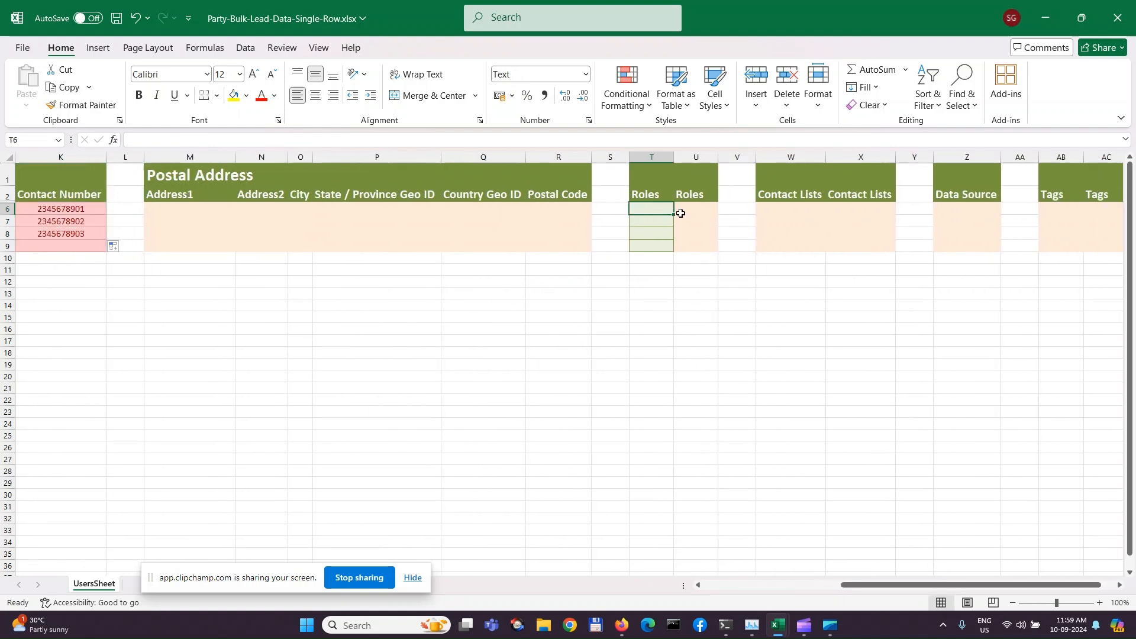
pyautogui.write('_NA_')
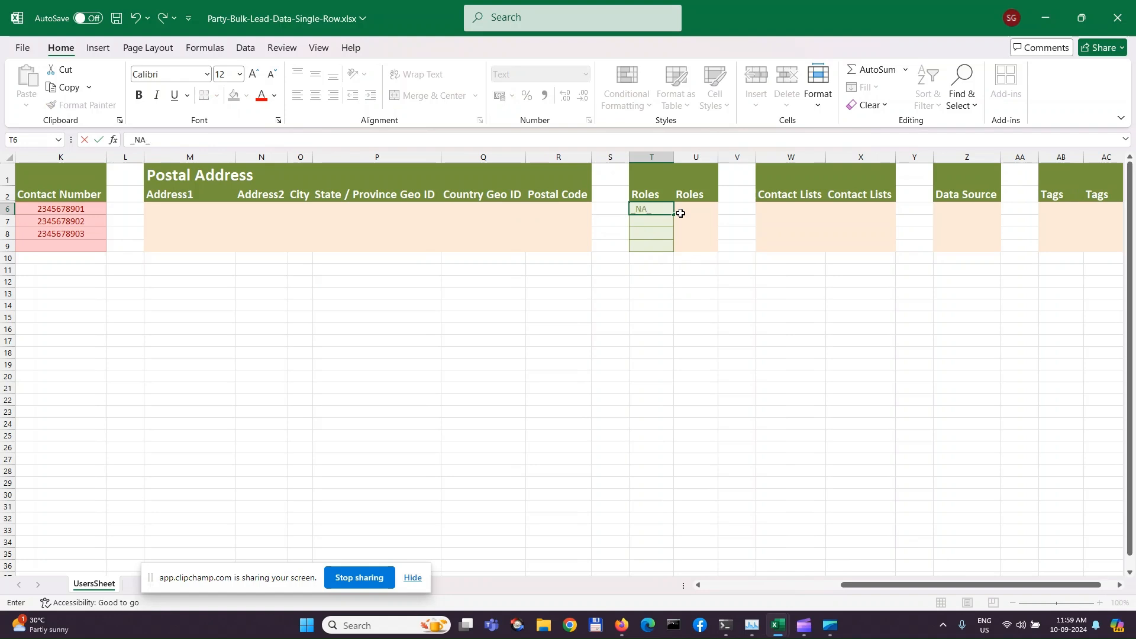
pyautogui.press('Return')
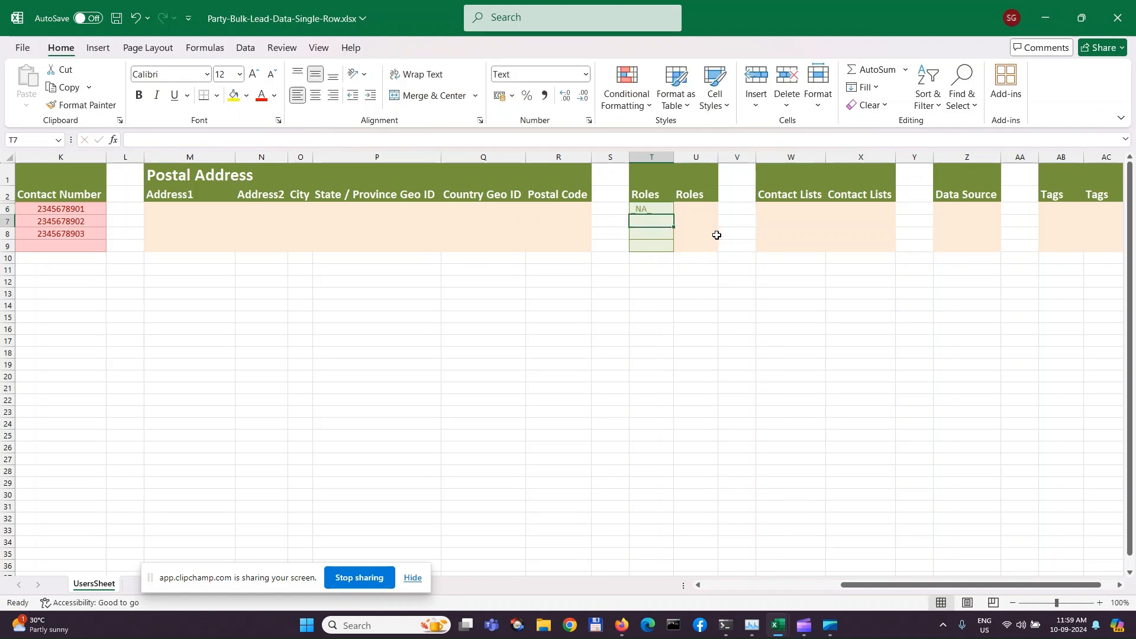
# - Copy the _NA_ role from T6 down to T7:T8, leaving T9 empty
pyautogui.click(663, 209)
pyautogui.moveTo(674, 215); pyautogui.dragTo(669, 247)
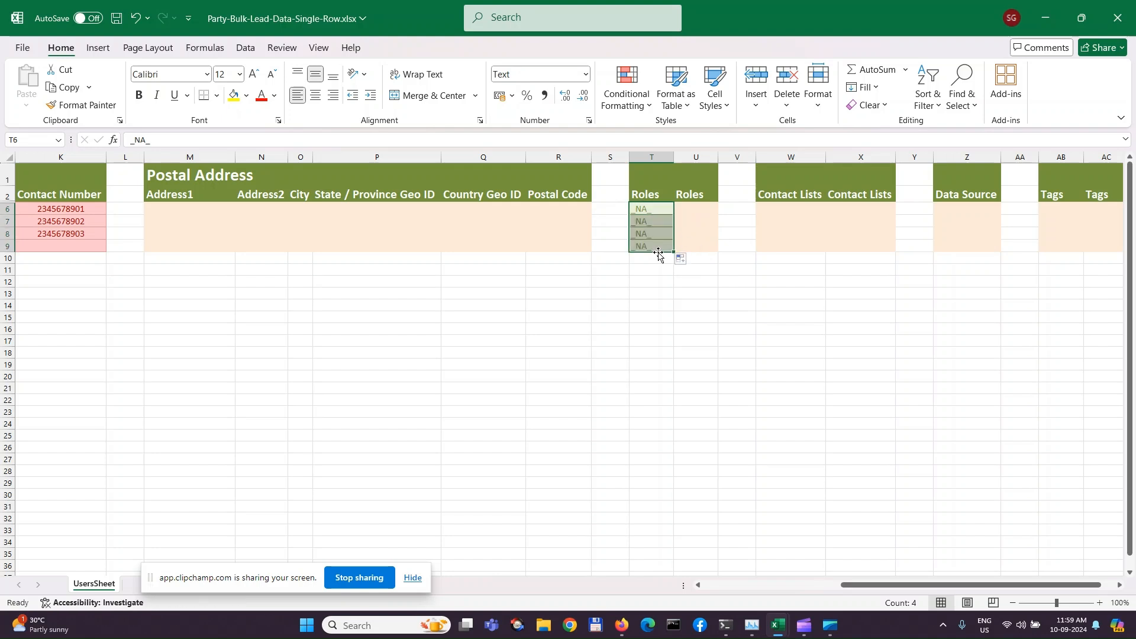
pyautogui.click(657, 250)
pyautogui.press('Delete')
pyautogui.press('Up')
pyautogui.press('Up')
pyautogui.press('Up')
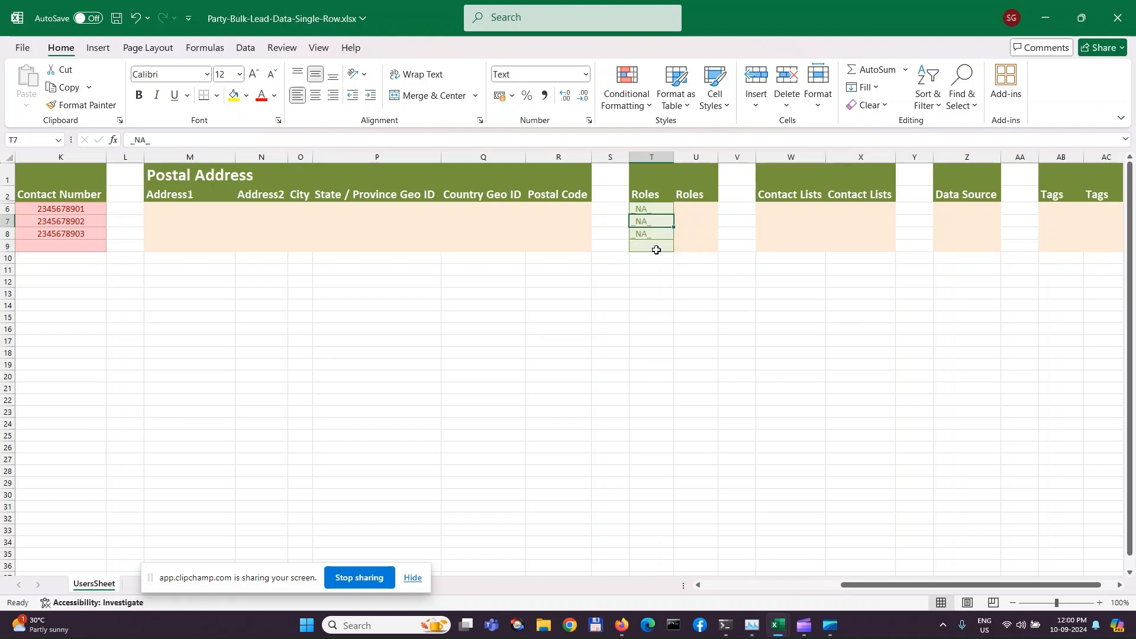
# - Enter CUSTOMER in the second Roles cell U6, widen the column slightly, and copy the role to U7:U8
pyautogui.press('Right')
pyautogui.write('C')
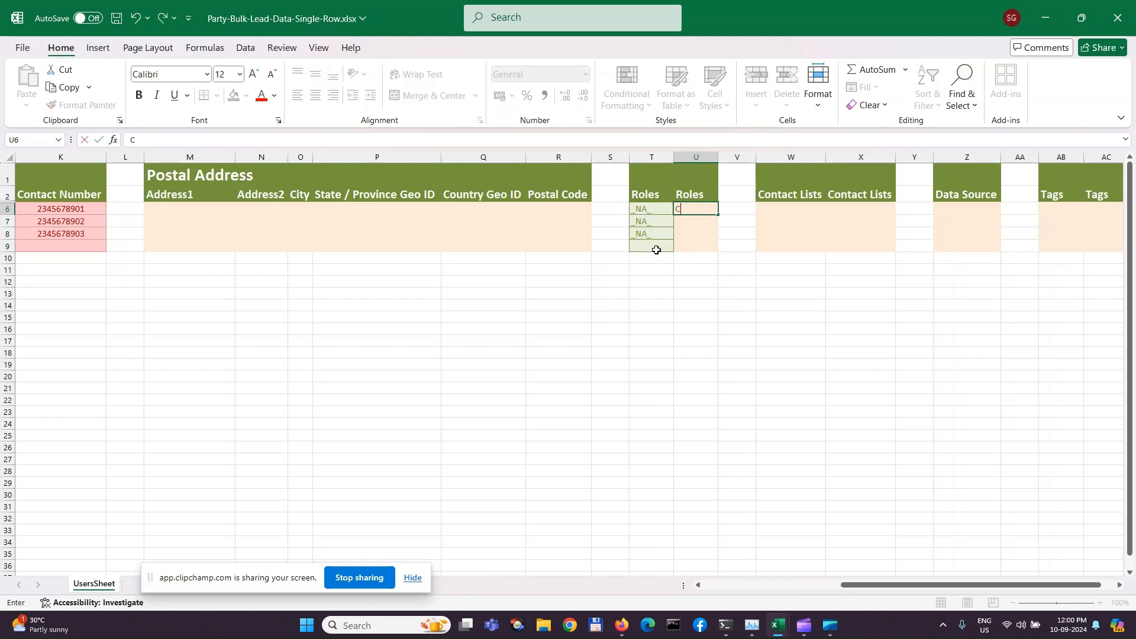
pyautogui.write('USTOMER')
pyautogui.press('Return')
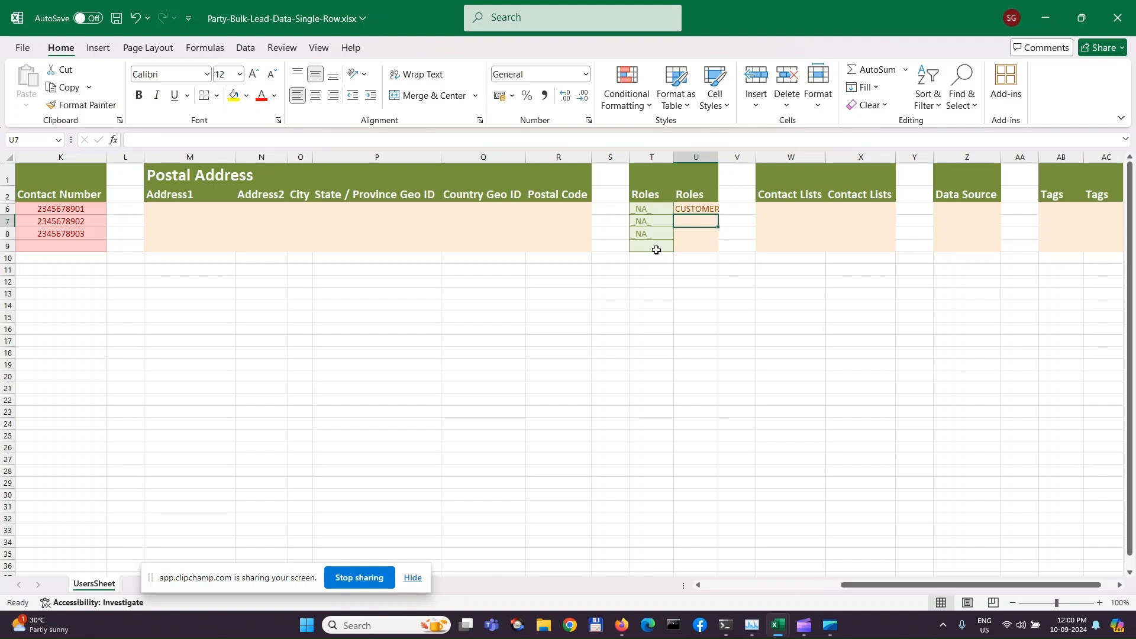
pyautogui.moveTo(719, 156); pyautogui.dragTo(728, 156)
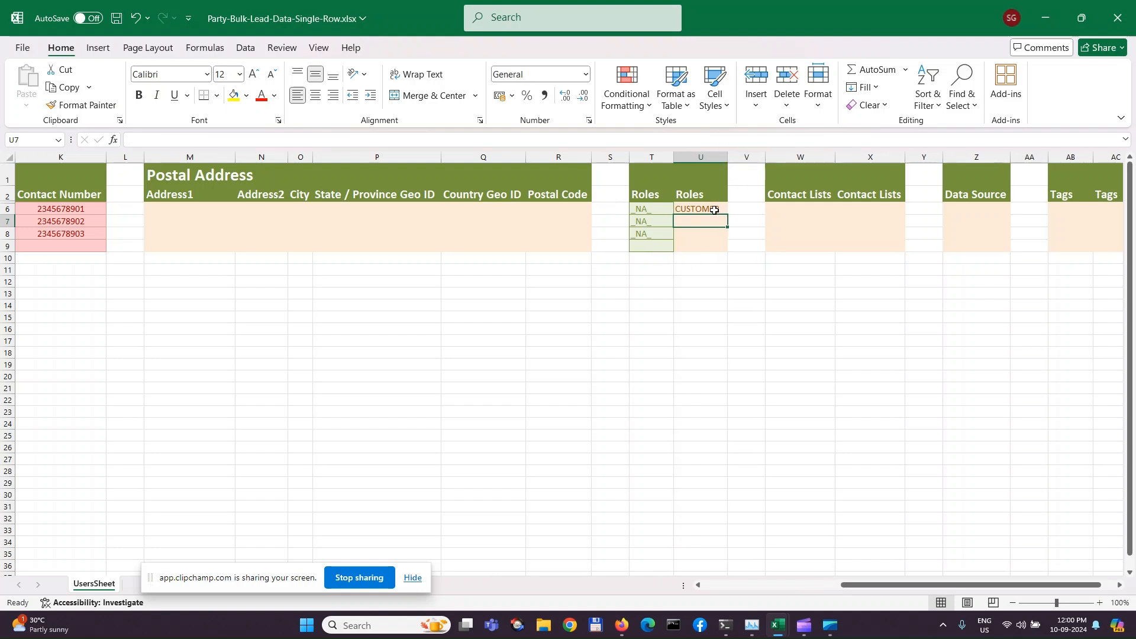
pyautogui.click(715, 212)
pyautogui.hotkey('ctrl', 'c')
pyautogui.moveTo(703, 223); pyautogui.dragTo(701, 233)
pyautogui.hotkey('ctrl', 'v')
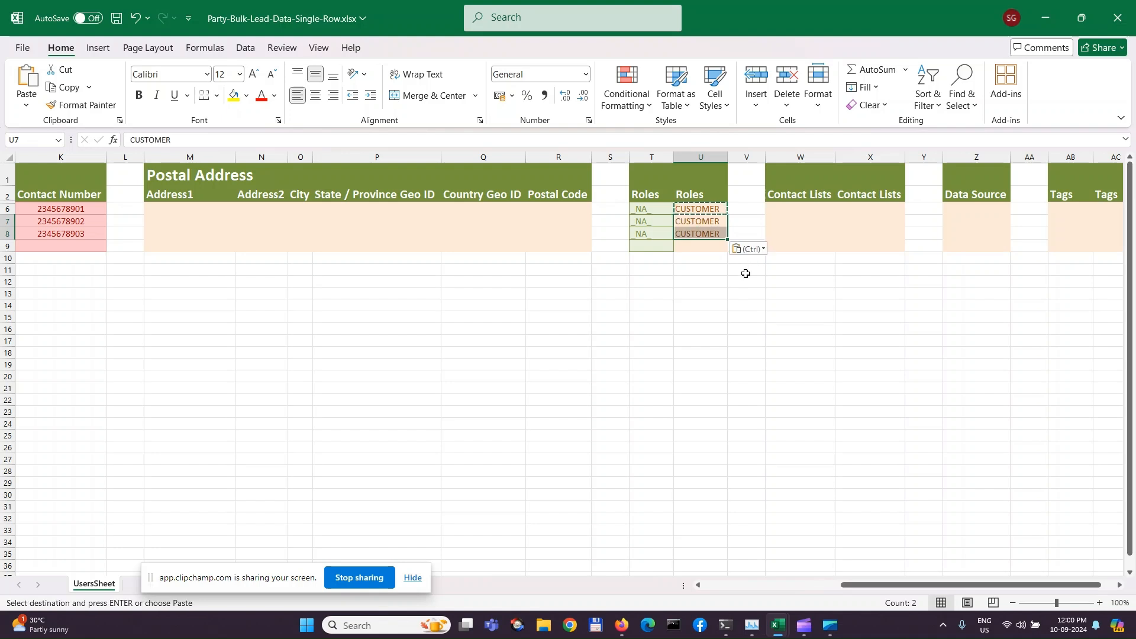
# - Copy the Demo Contact List's ID 10030 from DWA Commerce in Firefox and return to the Excel workbook for the Contact Lists cell W6
pyautogui.moveTo(868, 585); pyautogui.dragTo(882, 585)
pyautogui.click(694, 208)
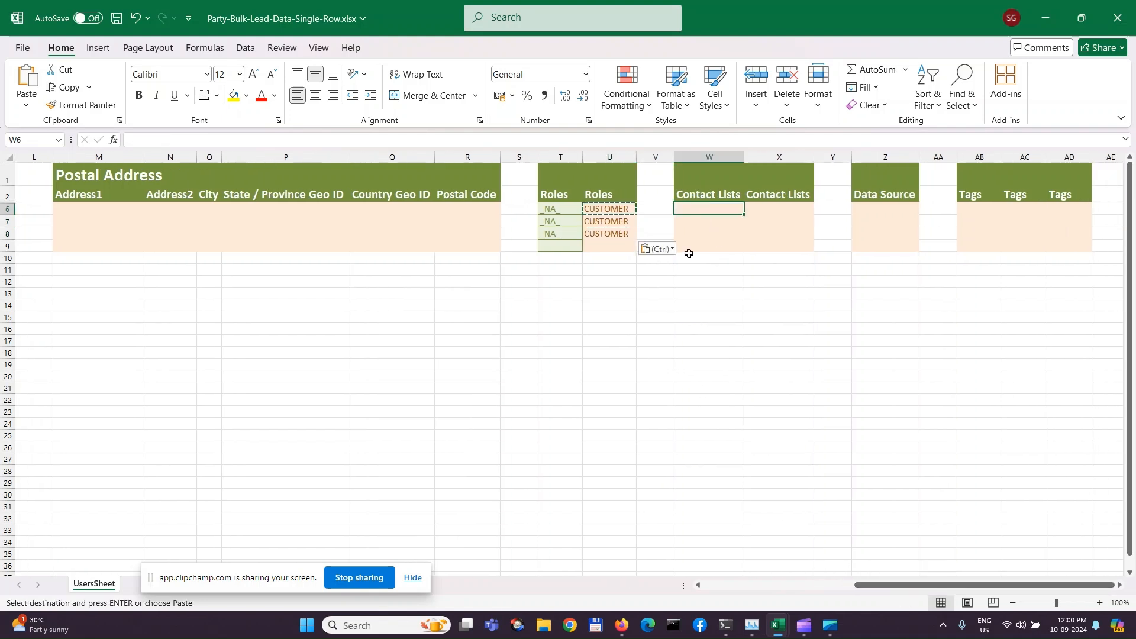
pyautogui.moveTo(623, 627)
pyautogui.click(621, 583)
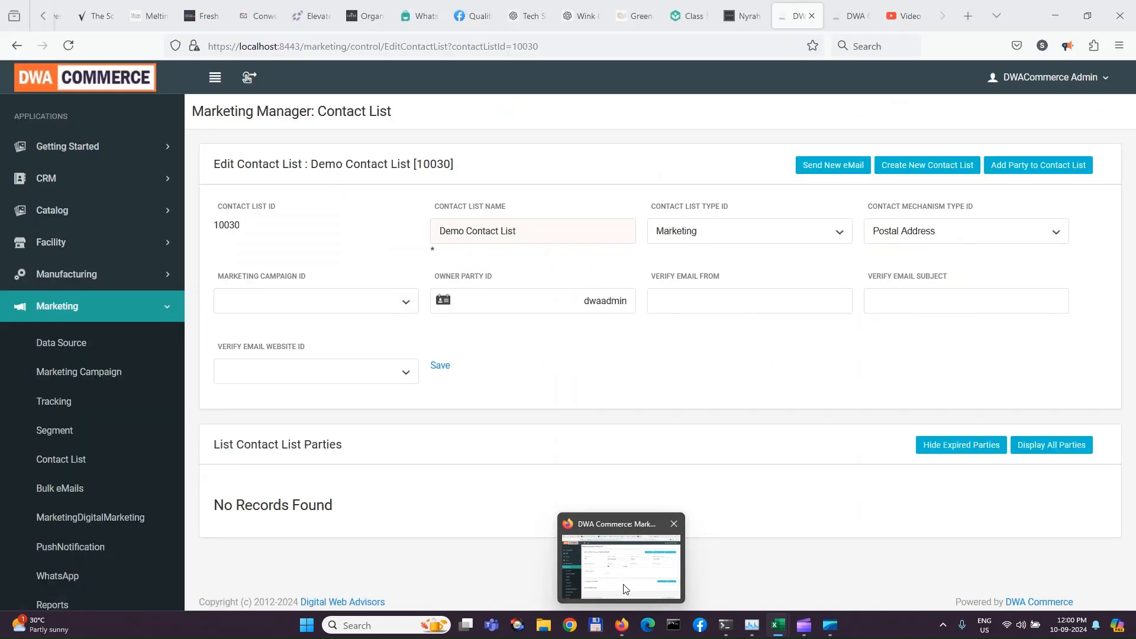
pyautogui.moveTo(242, 228); pyautogui.dragTo(215, 224)
pyautogui.rightClick(223, 225)
pyautogui.click(251, 243)
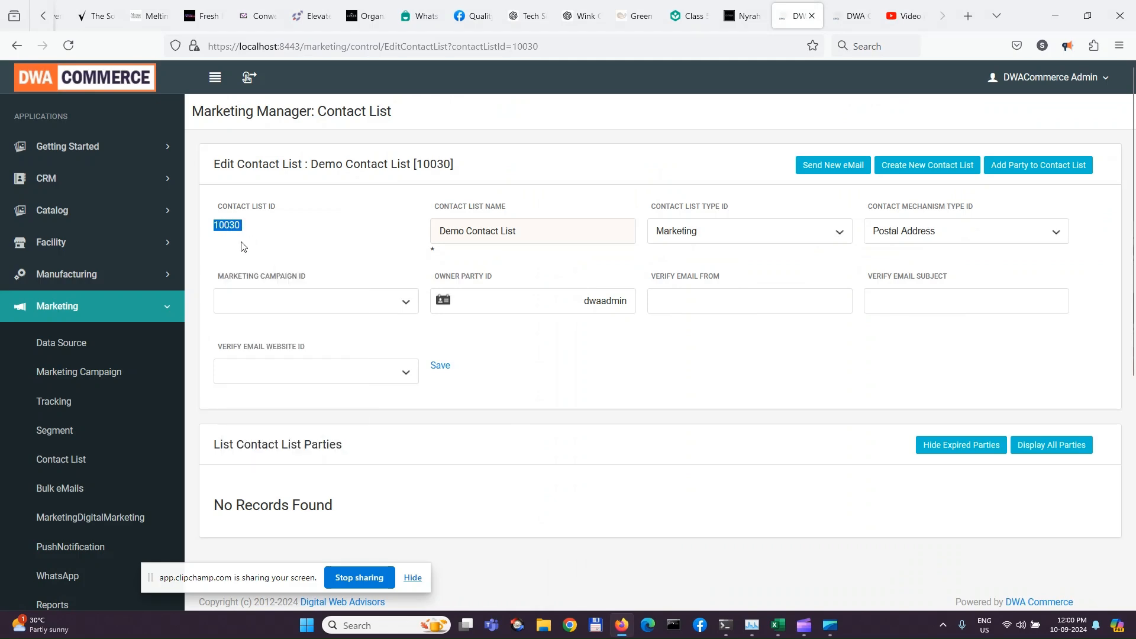
pyautogui.hotkey('alt', 'Tab')
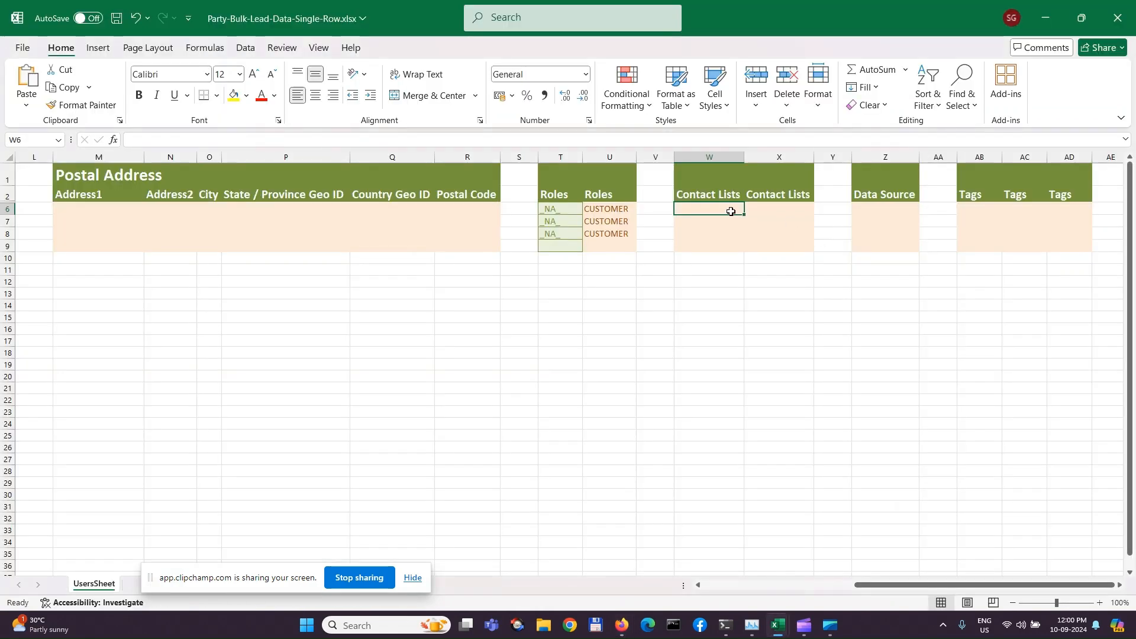
pyautogui.hotkey('ctrl', 'v')
pyautogui.press('ctrl')
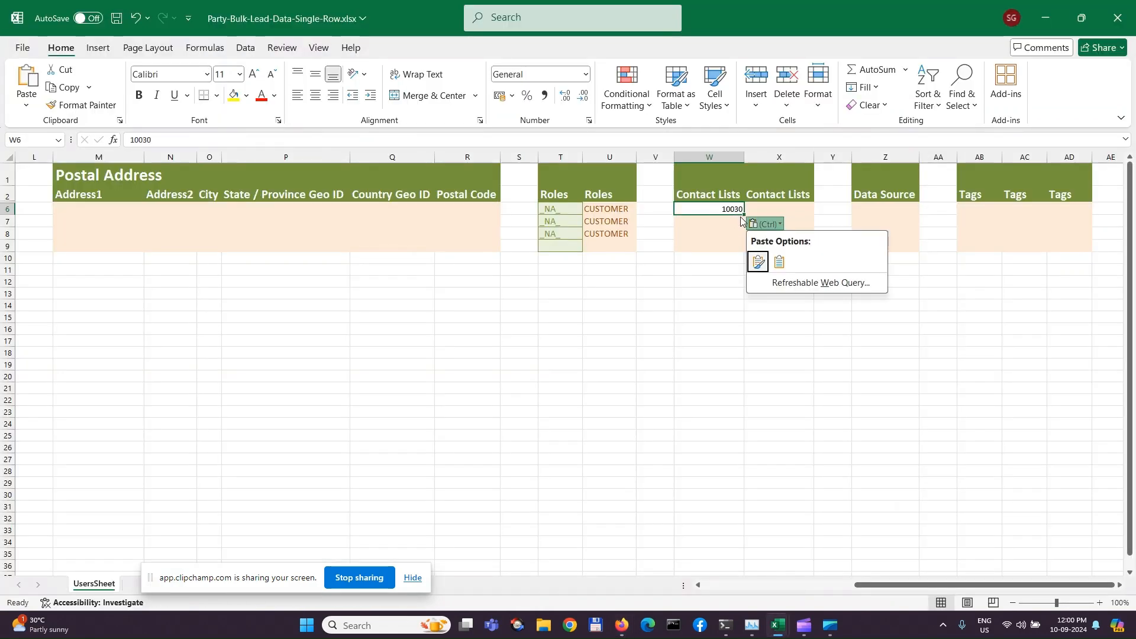
pyautogui.press('Escape')
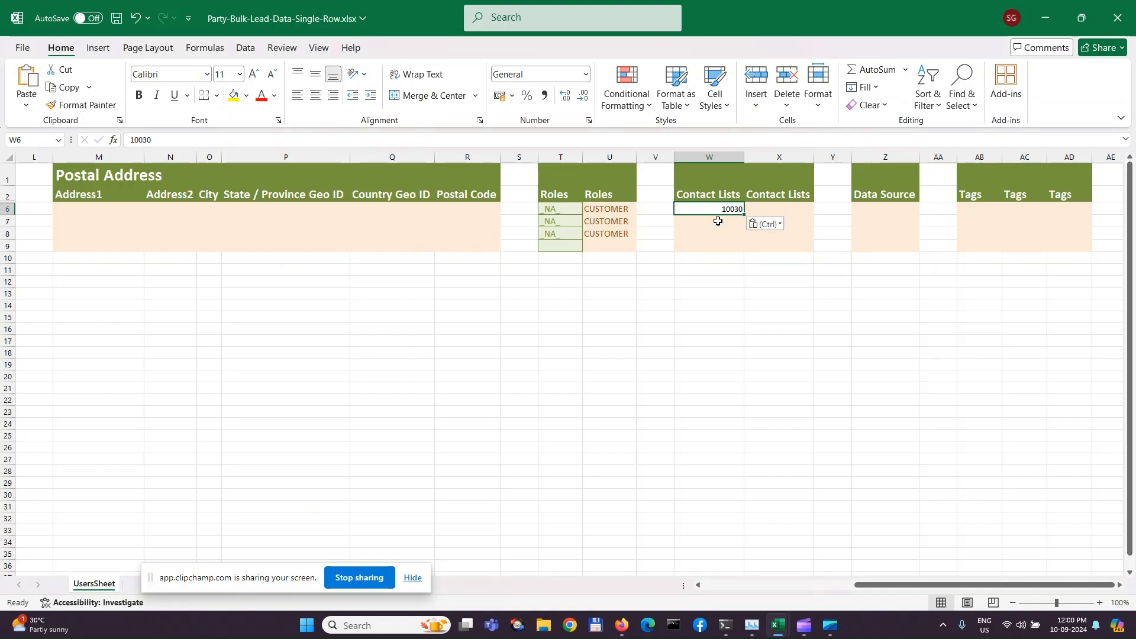
pyautogui.hotkey('ctrl', 'z')
# - Paste contact list ID 10030 as plain cell content into W6 and copy it down to W8
pyautogui.click(545, 141)
pyautogui.hotkey('ctrl', 'v')
pyautogui.click(714, 256)
pyautogui.click(728, 208)
pyautogui.moveTo(744, 216); pyautogui.dragTo(758, 257)
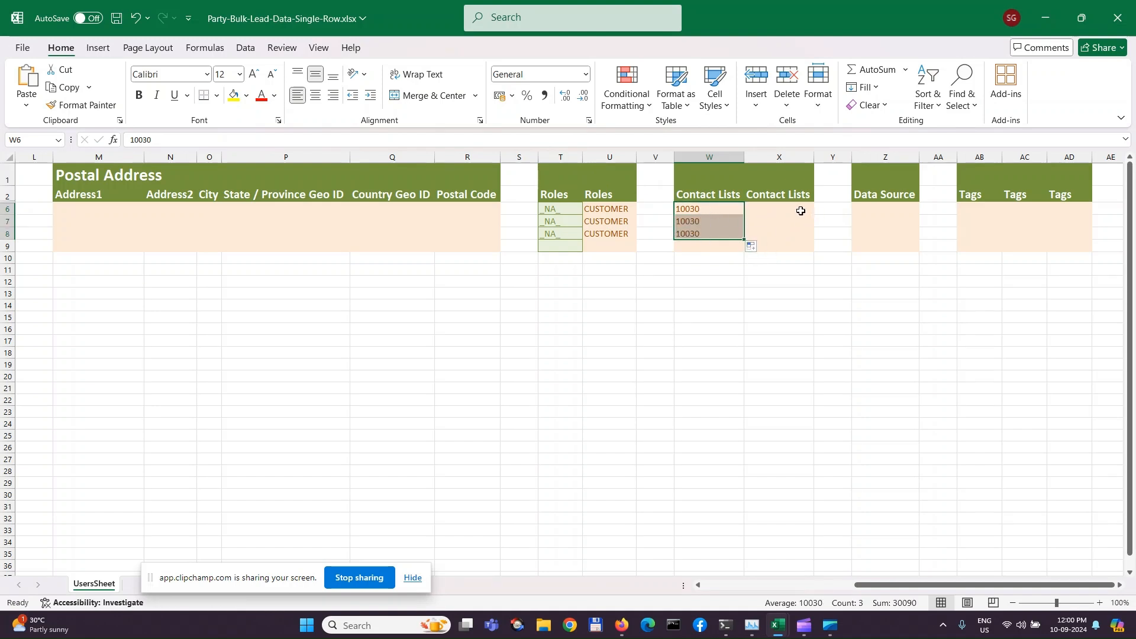
pyautogui.click(882, 209)
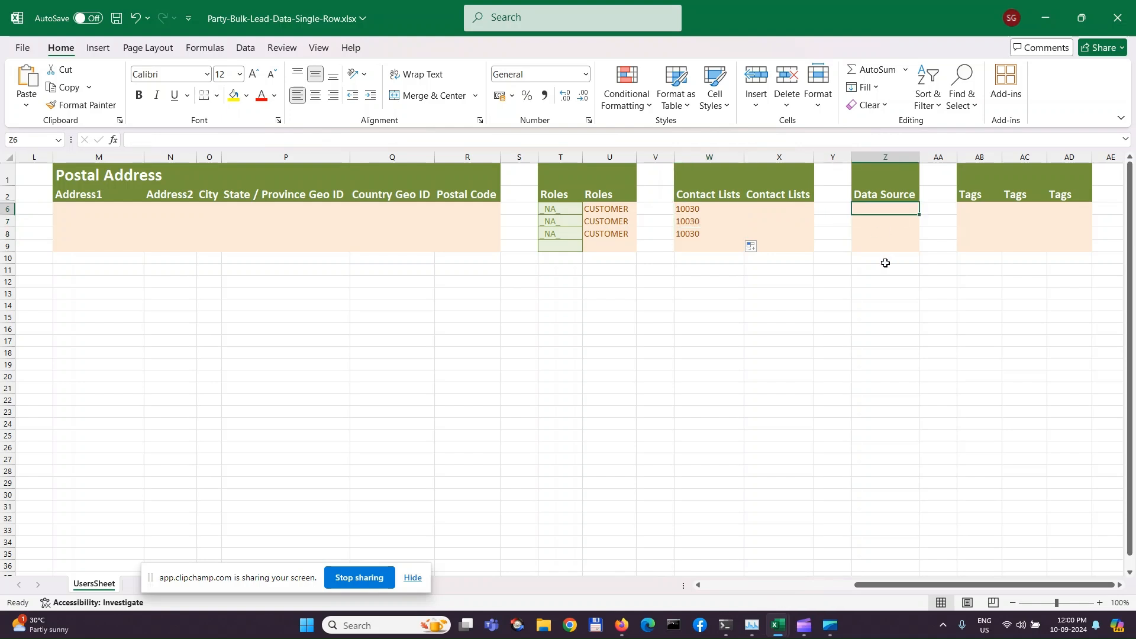
pyautogui.write('OU')
pyautogui.press('BackSpace')
pyautogui.press('BackSpace')
pyautogui.press('BackSpace')
pyautogui.moveTo(975, 210); pyautogui.dragTo(1015, 248)
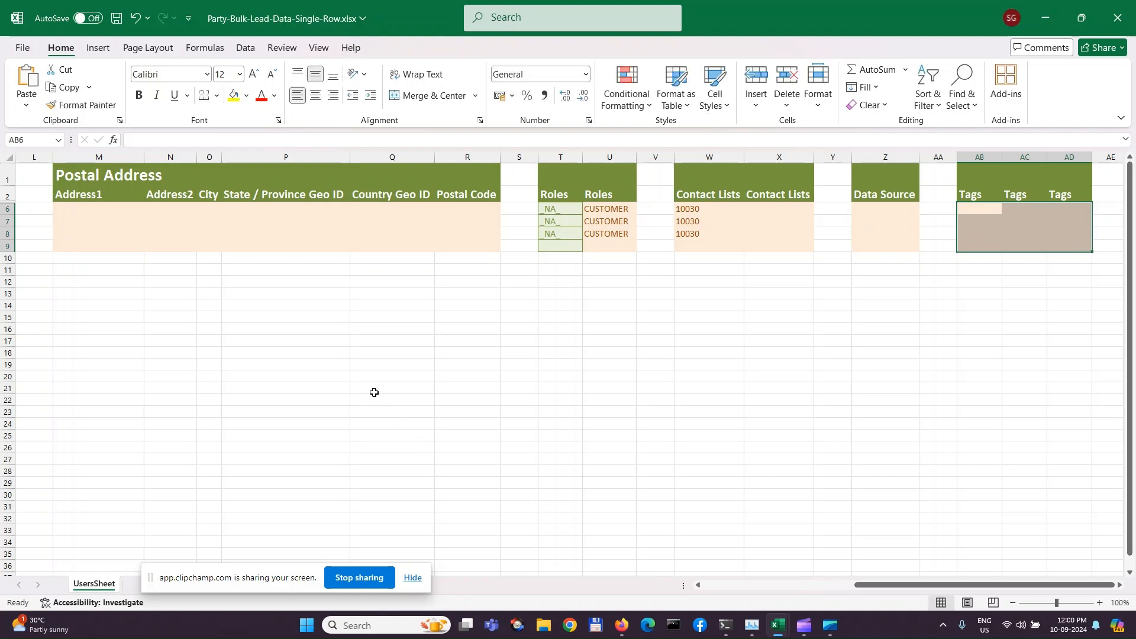
# - Save the lead data workbook and close it
pyautogui.click(117, 18)
pyautogui.moveTo(906, 584); pyautogui.dragTo(754, 585)
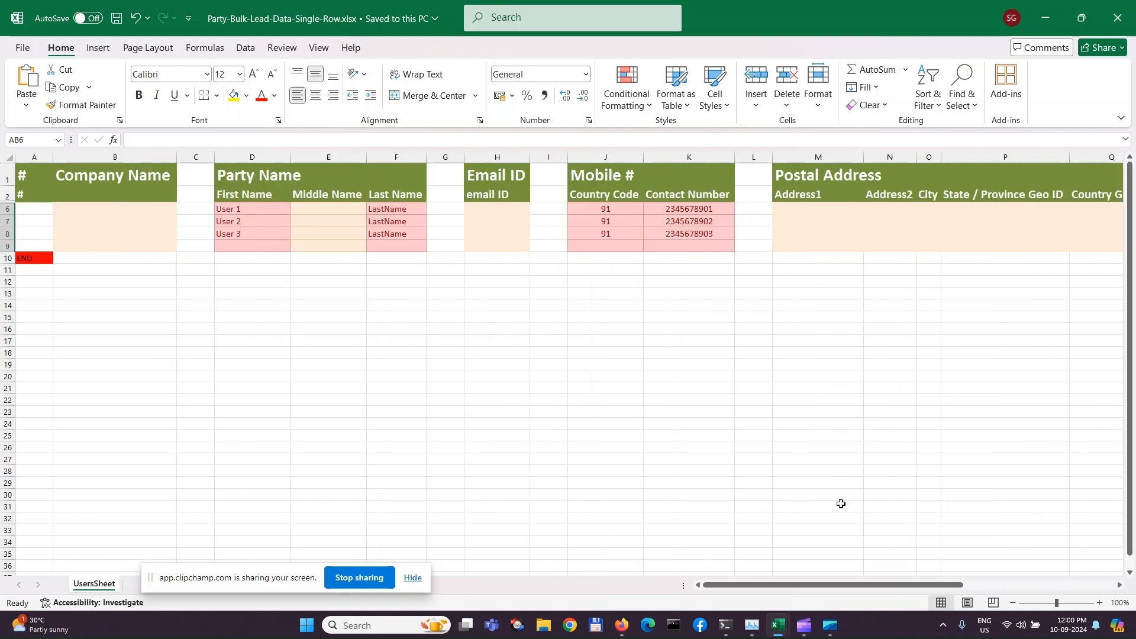
pyautogui.click(1117, 22)
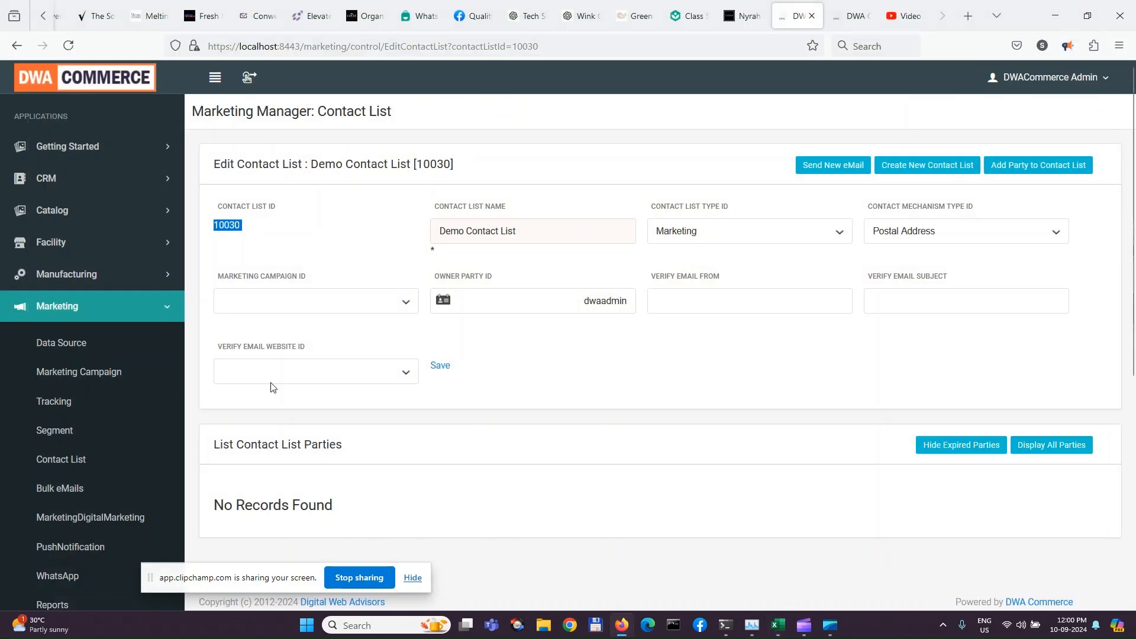
# - Select the lead data workbook on the marketing data source's ImportLeads page and upload it
pyautogui.click(78, 349)
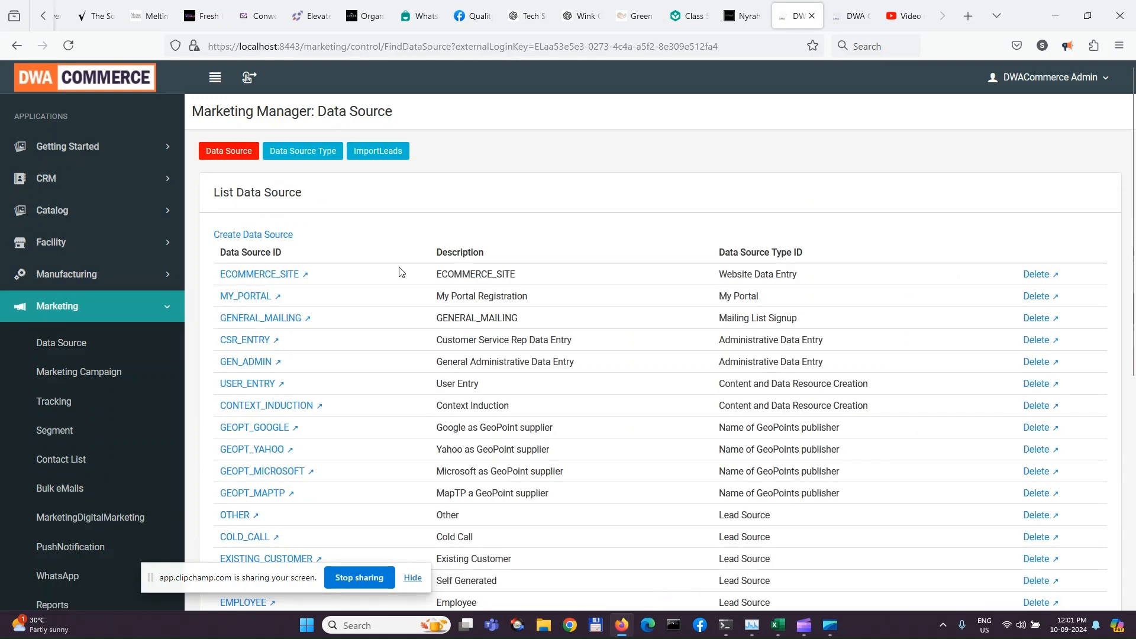
pyautogui.click(386, 155)
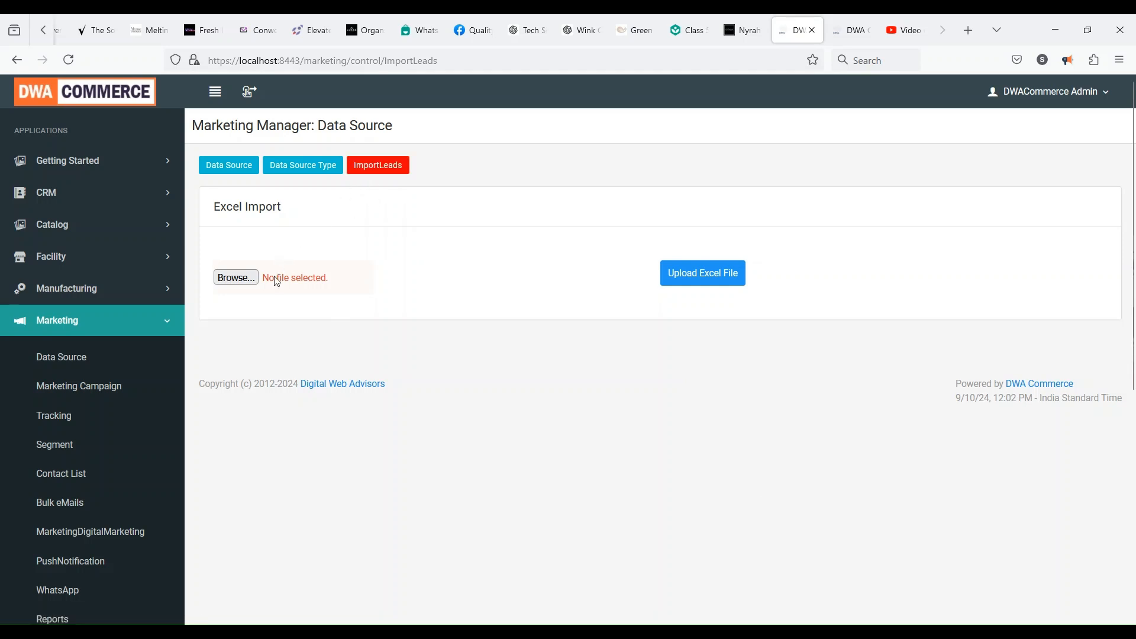
pyautogui.click(237, 279)
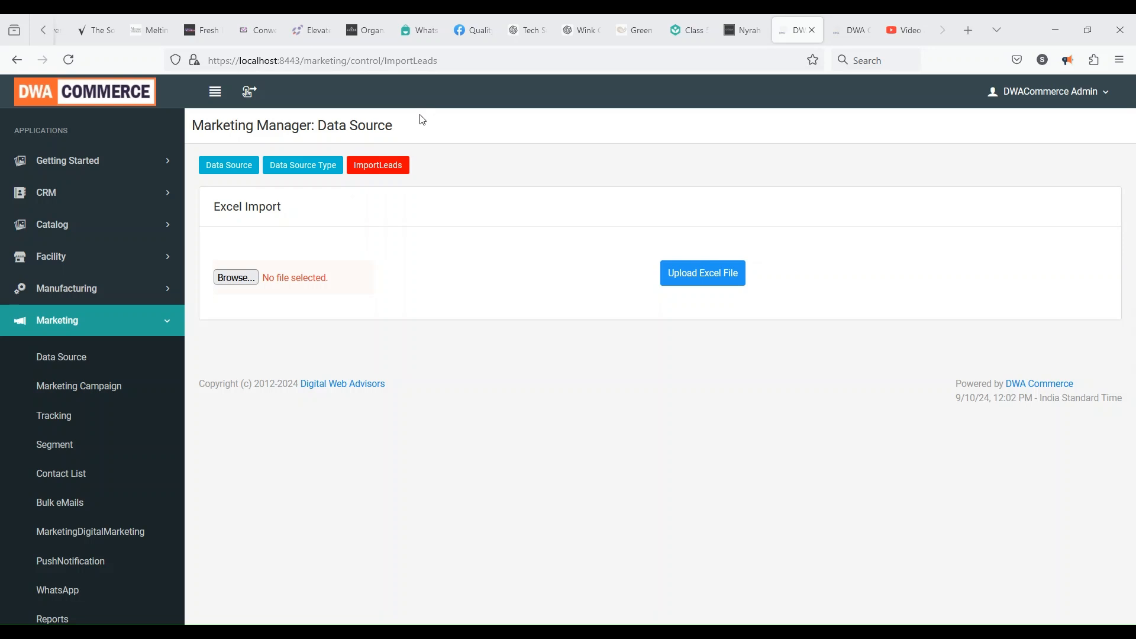
pyautogui.click(704, 280)
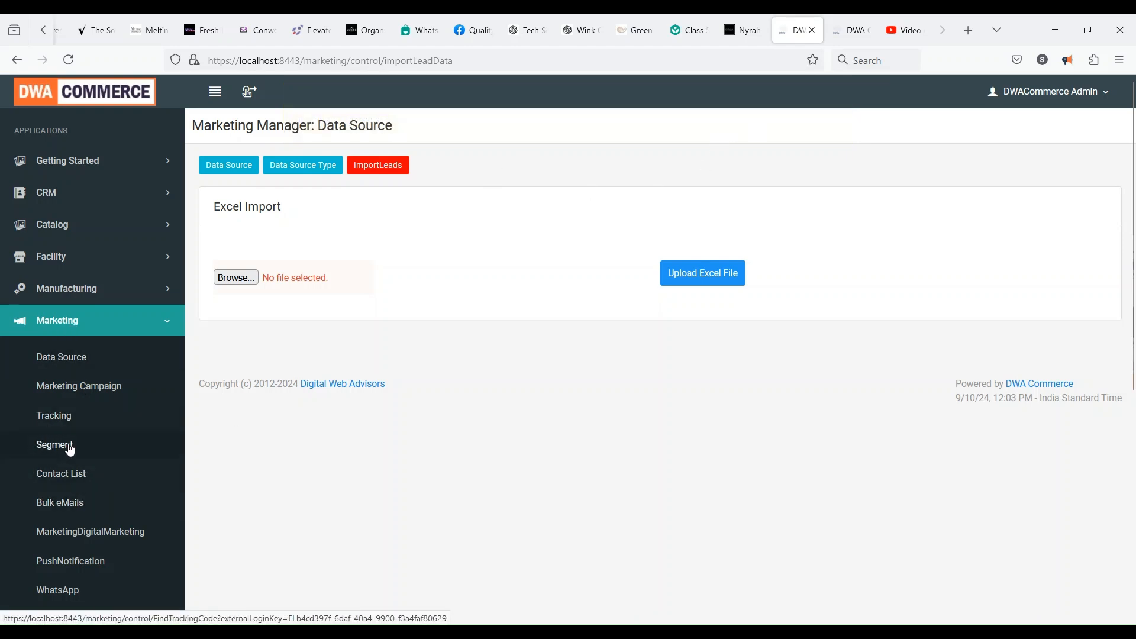
# - Open the marketing Contact List page
pyautogui.scroll(-2, 83, 500)
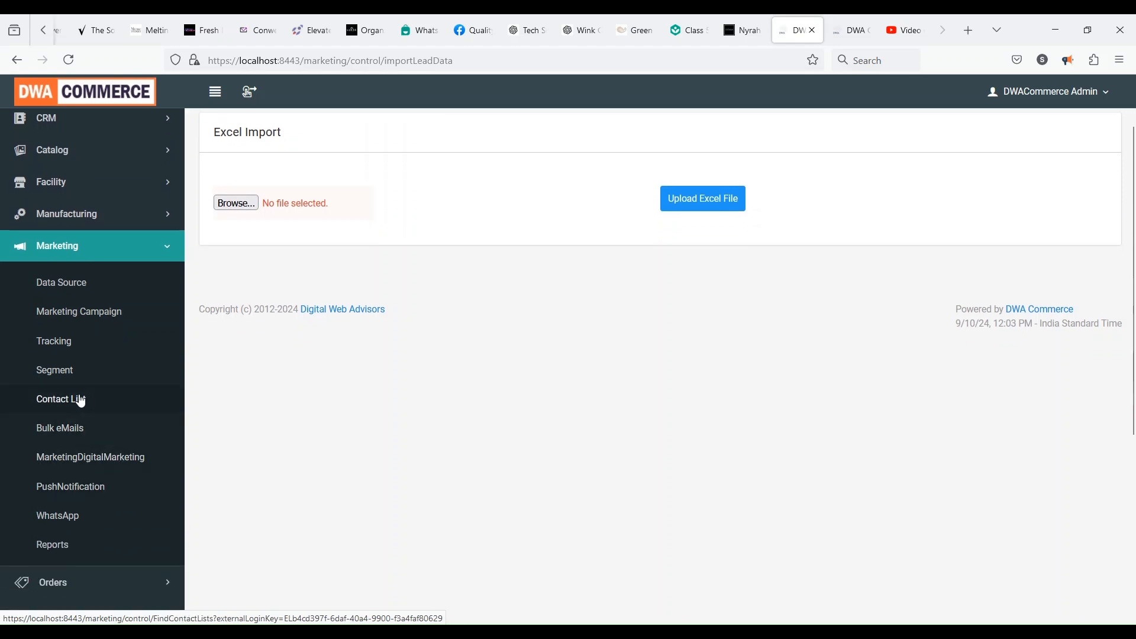